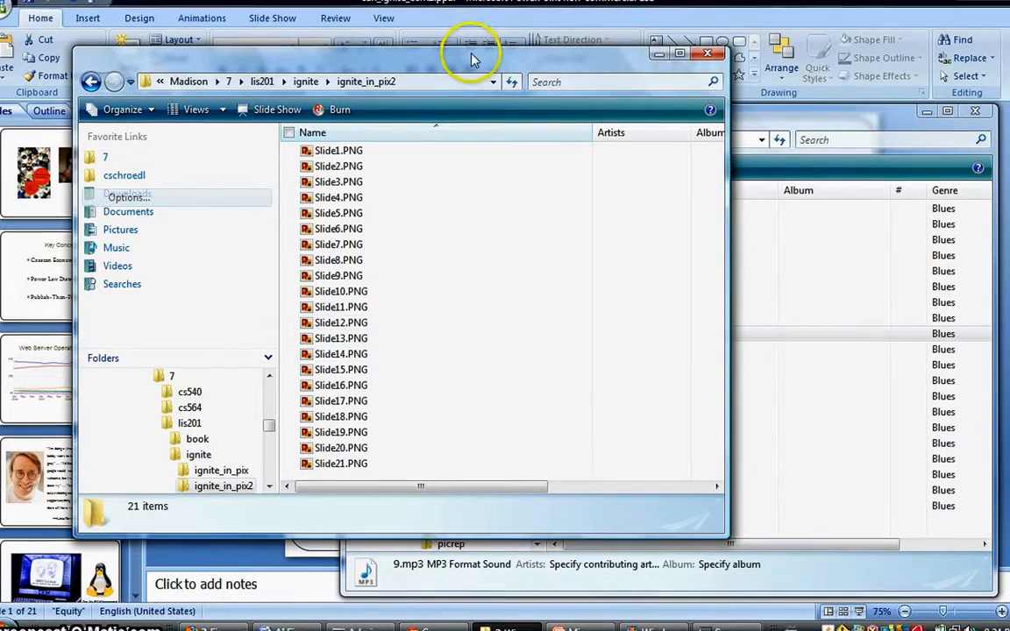
# Review the exported slide images and the numbered MP3 recordings in their folders before switching to Movie Maker.
pyautogui.moveTo(472, 63); pyautogui.dragTo(599, 46)
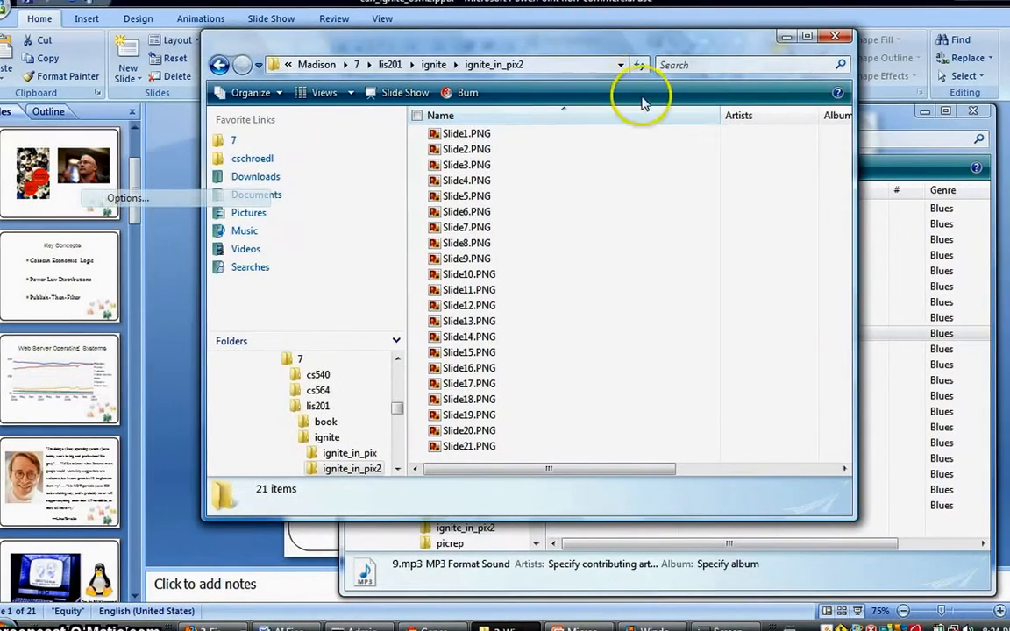
pyautogui.click(868, 131)
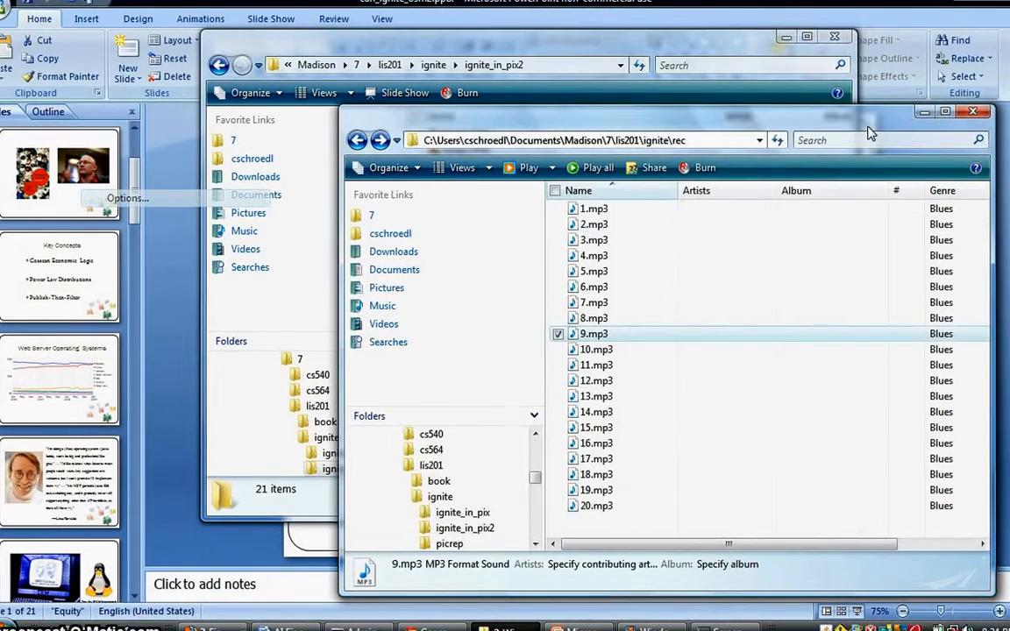
pyautogui.click(651, 215)
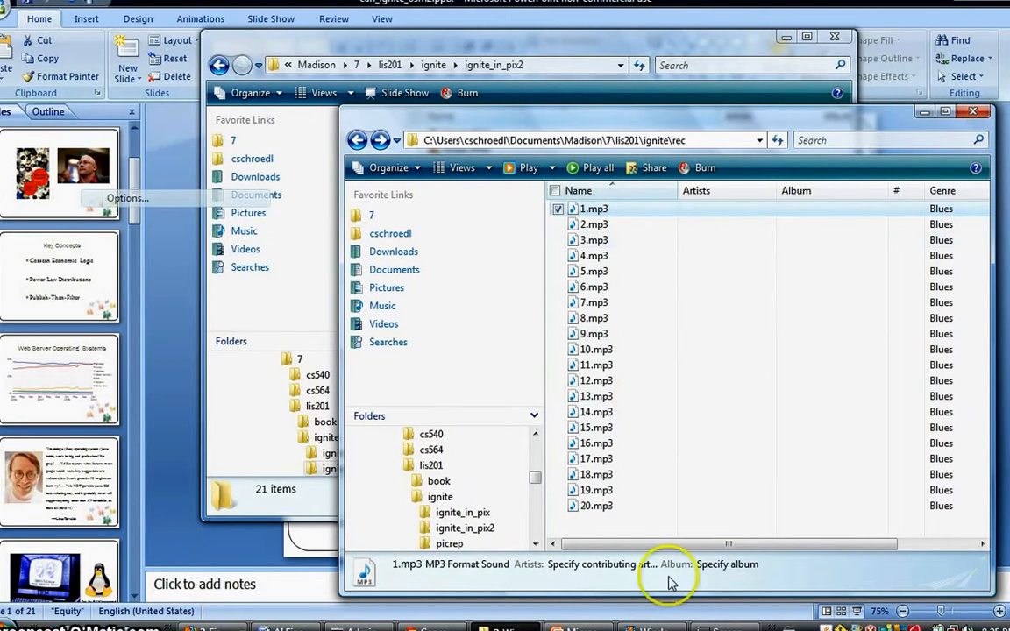
pyautogui.click(630, 506)
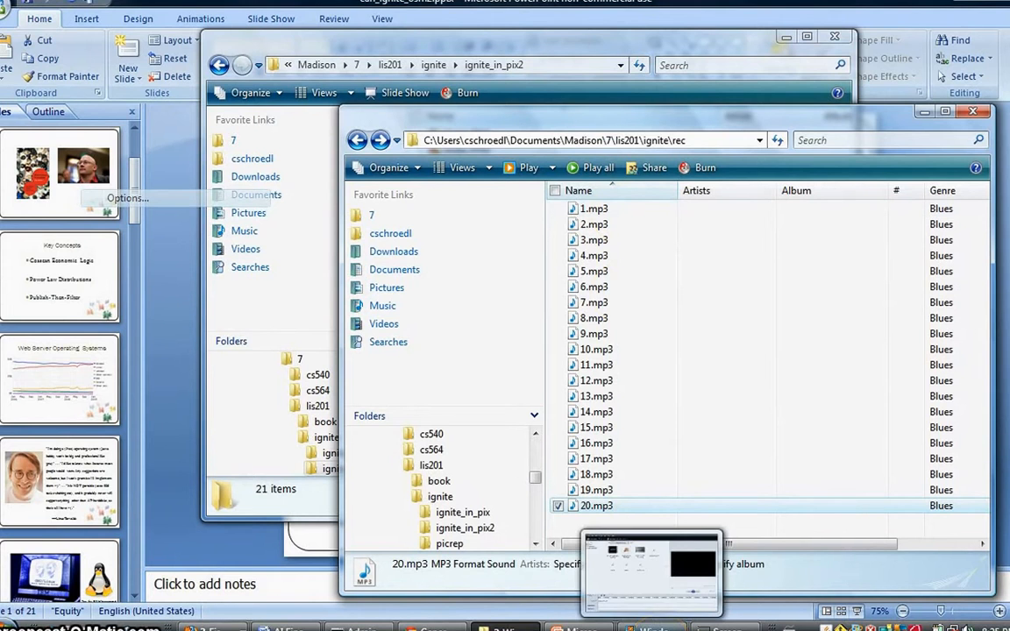
pyautogui.click(656, 626)
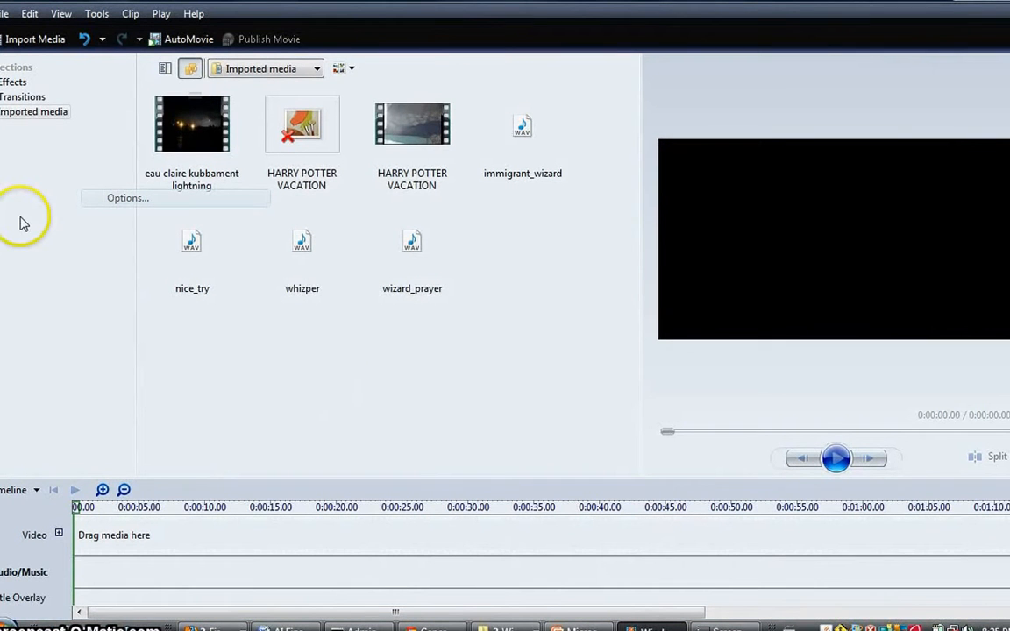
# Create a new collection folder named ignite.
pyautogui.rightClick(19, 119)
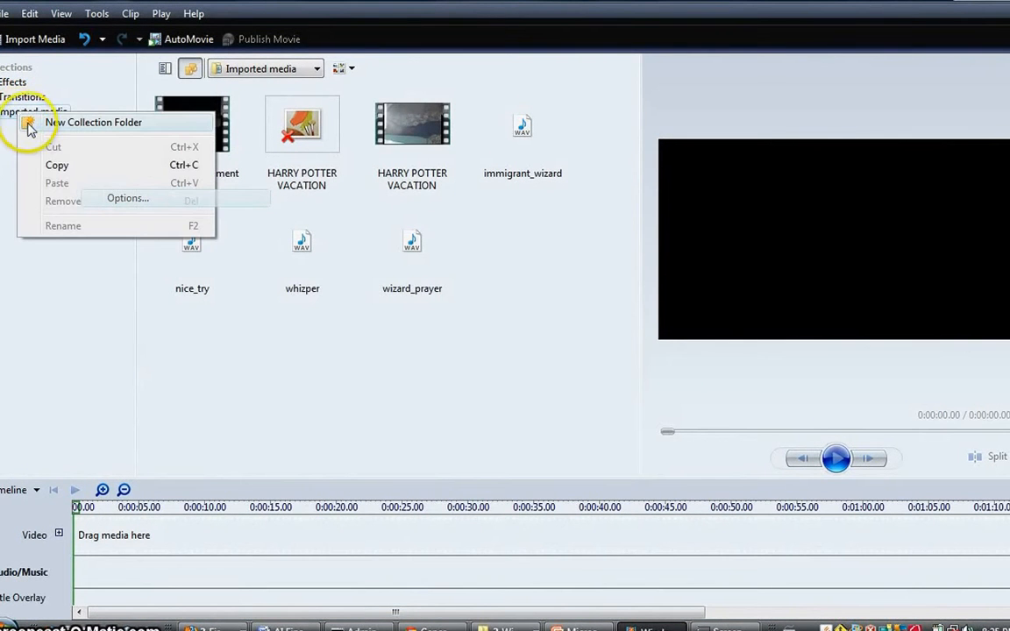
pyautogui.click(69, 124)
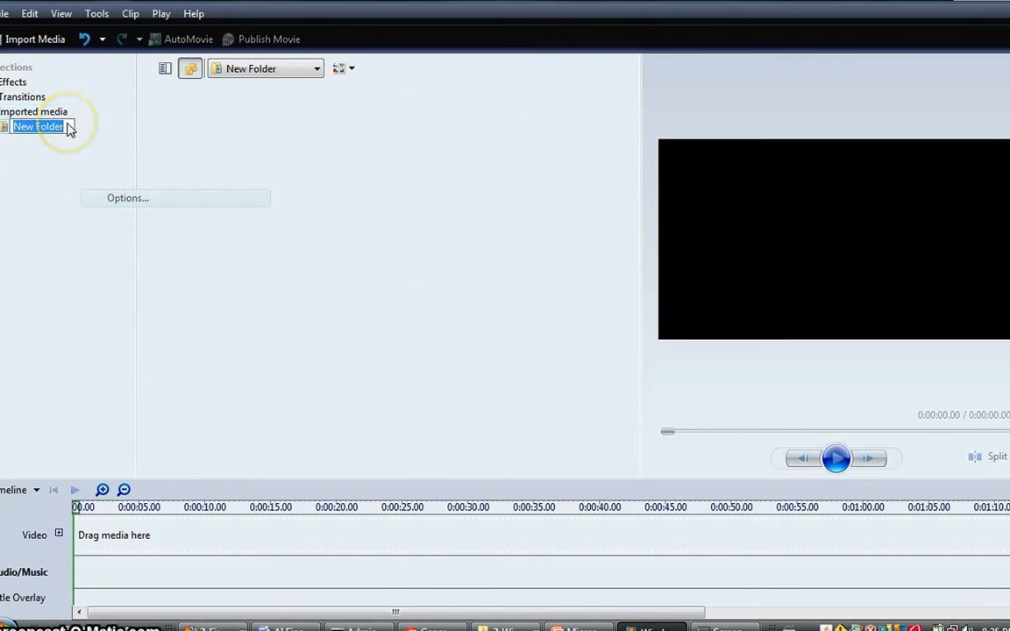
pyautogui.press('Return')
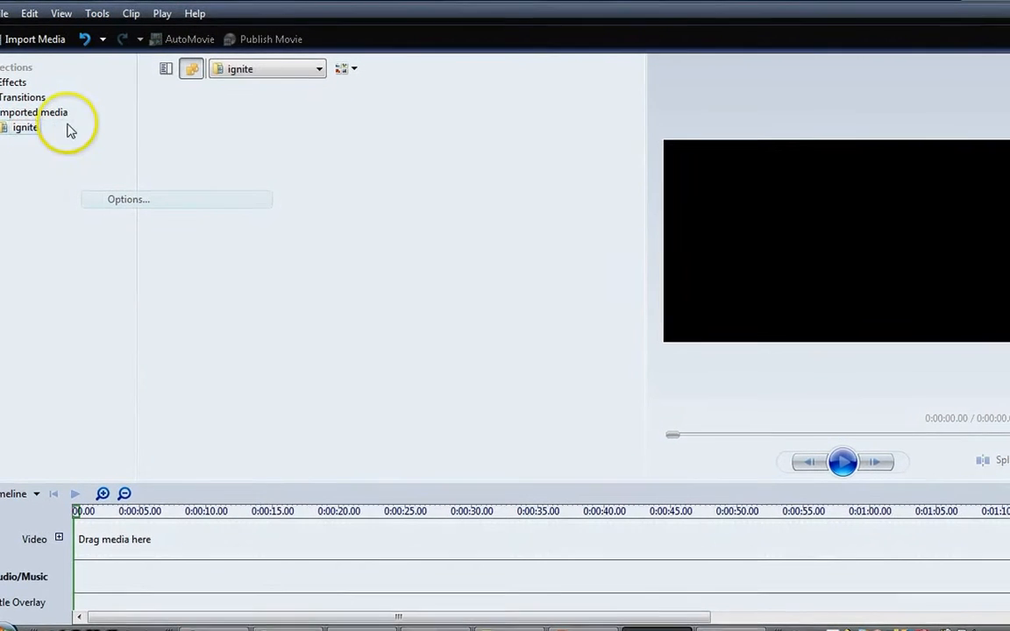
pyautogui.hotkey('alt', 'Tab')
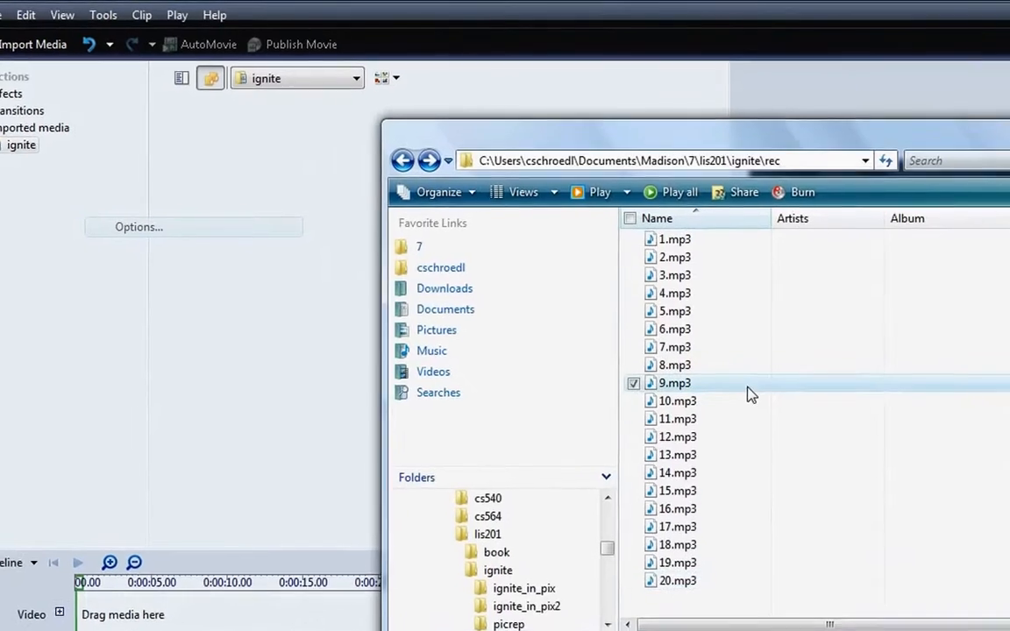
pyautogui.hotkey('ctrl', 'a')
pyautogui.hotkey('alt', 'Tab')
pyautogui.hotkey('alt', 'Tab')
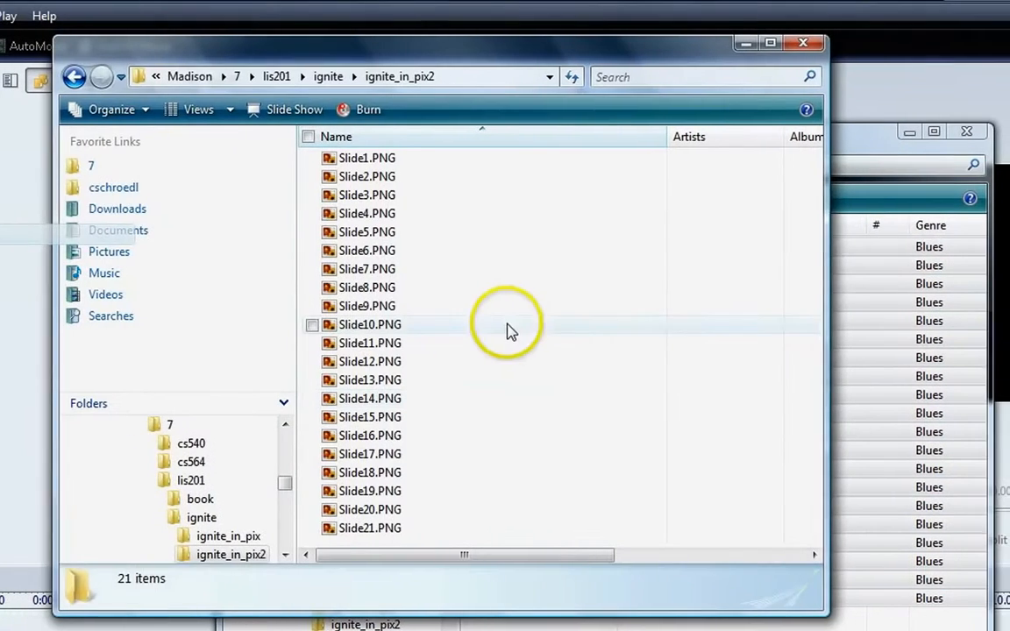
# Copy all 21 slide PNG images from ignite_in_pix2 and paste them into the ignite collection.
pyautogui.click(509, 332)
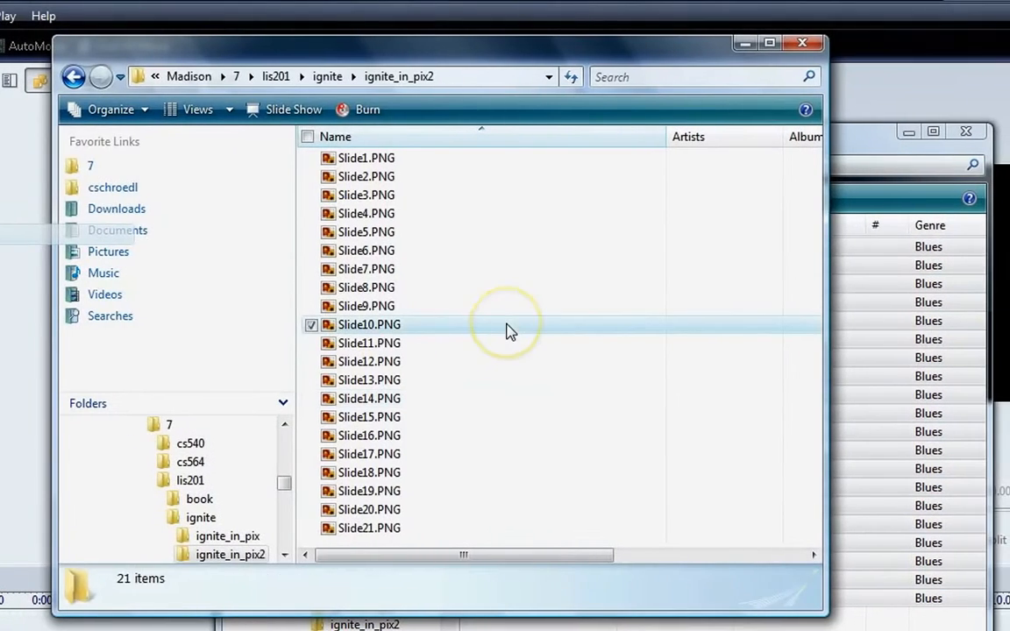
pyautogui.hotkey('ctrl', 'a')
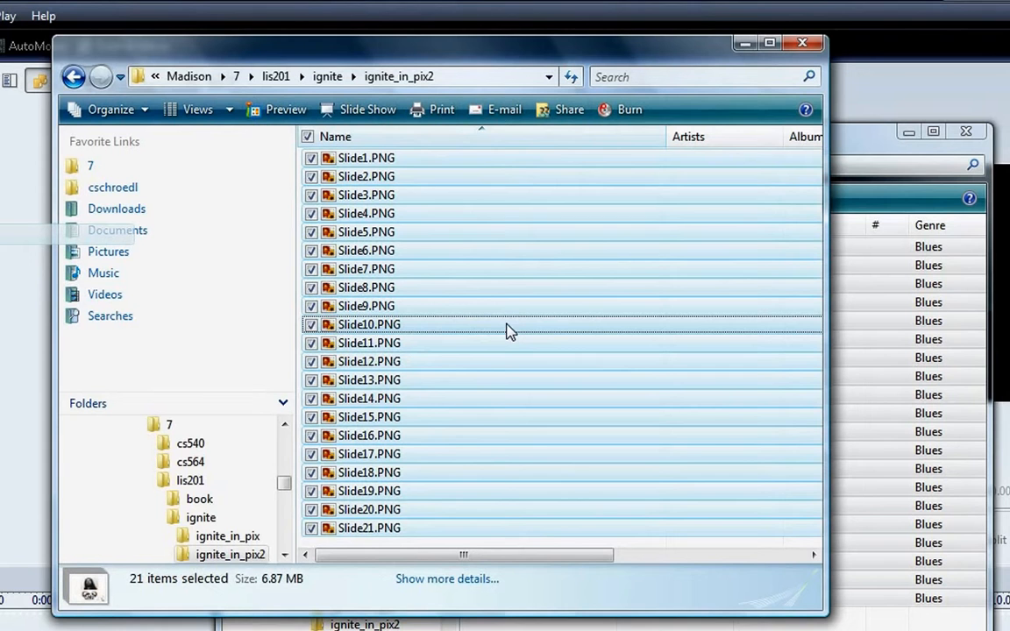
pyautogui.rightClick(451, 289)
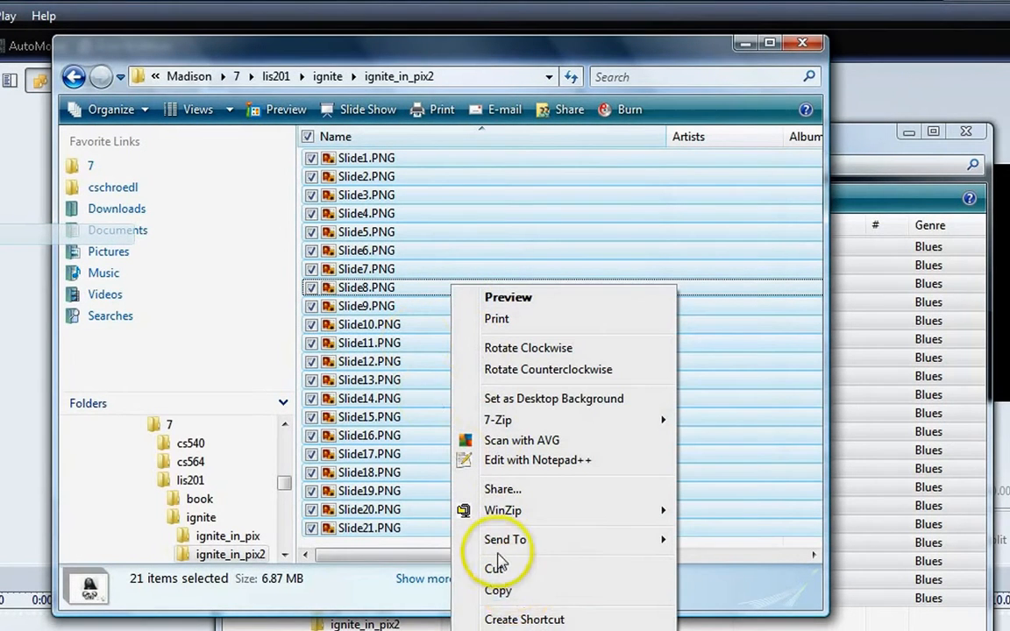
pyautogui.click(518, 593)
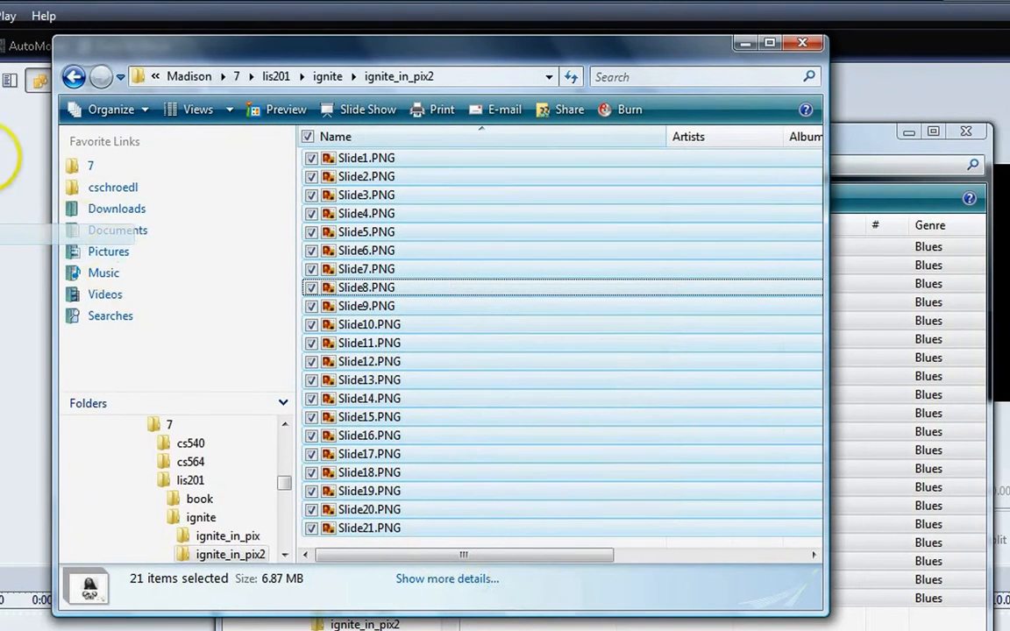
pyautogui.click(27, 183)
pyautogui.rightClick(27, 180)
pyautogui.click(45, 207)
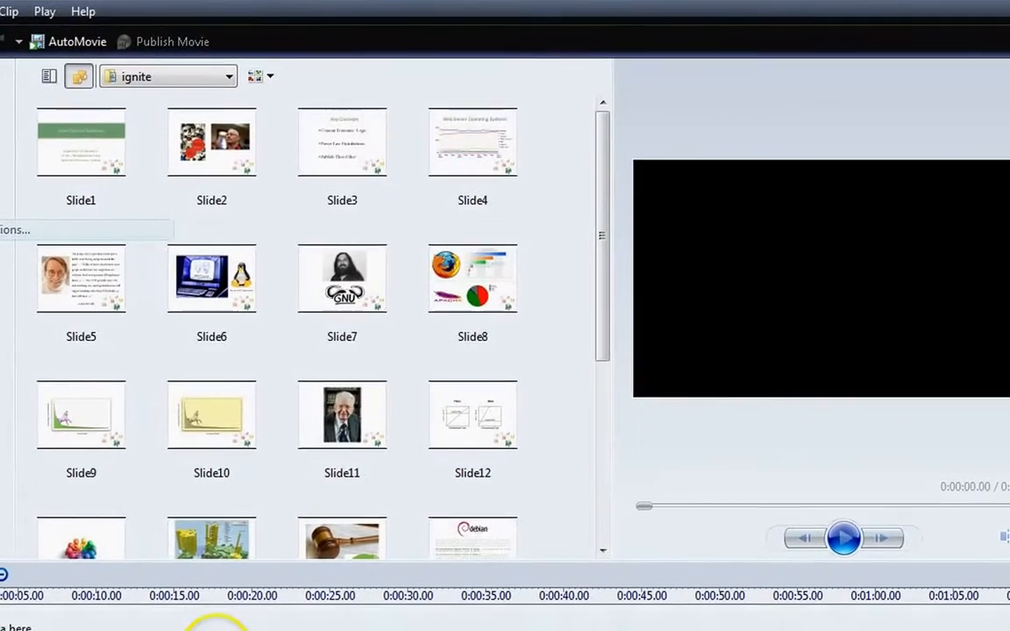
# Copy all MP3 recordings from the rec folder and paste them into the ignite collection.
pyautogui.click(210, 630)
pyautogui.hotkey('alt', 'Tab')
pyautogui.hotkey('alt', 'Tab')
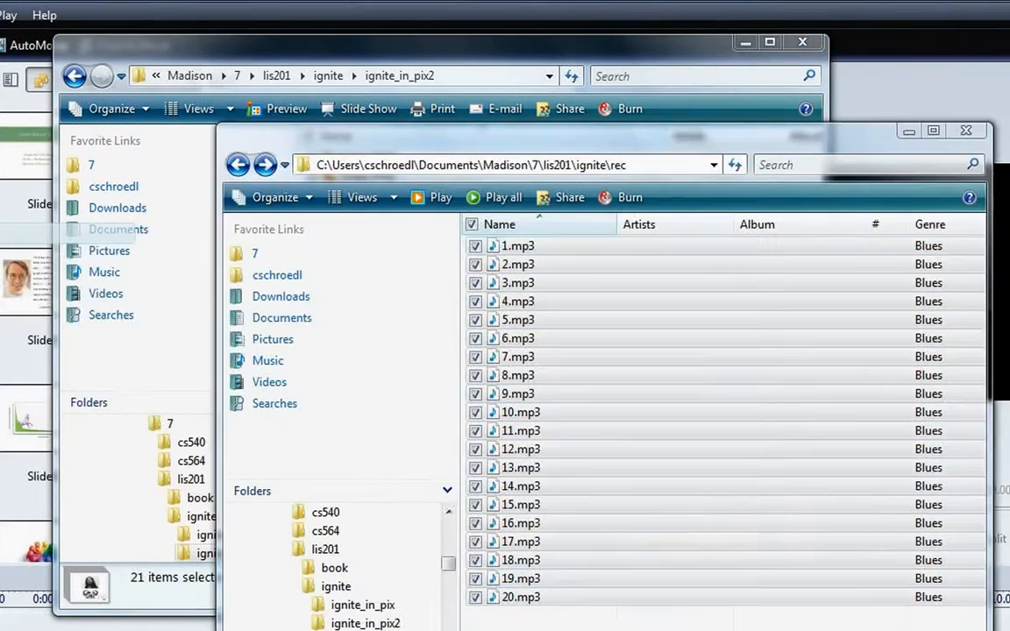
pyautogui.click(640, 283)
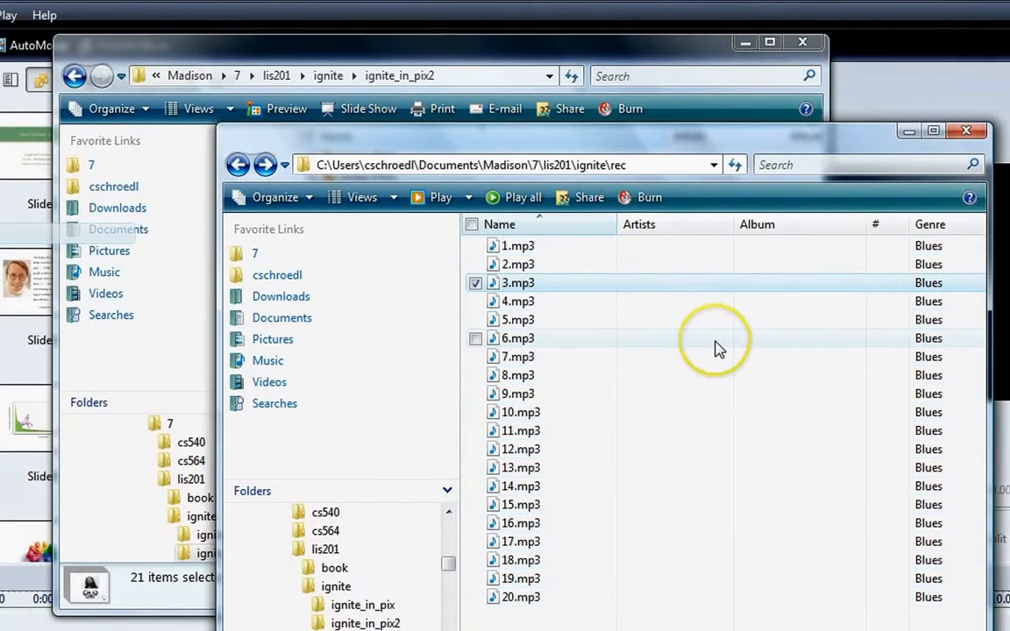
pyautogui.hotkey('ctrl', 'a')
pyautogui.rightClick(646, 284)
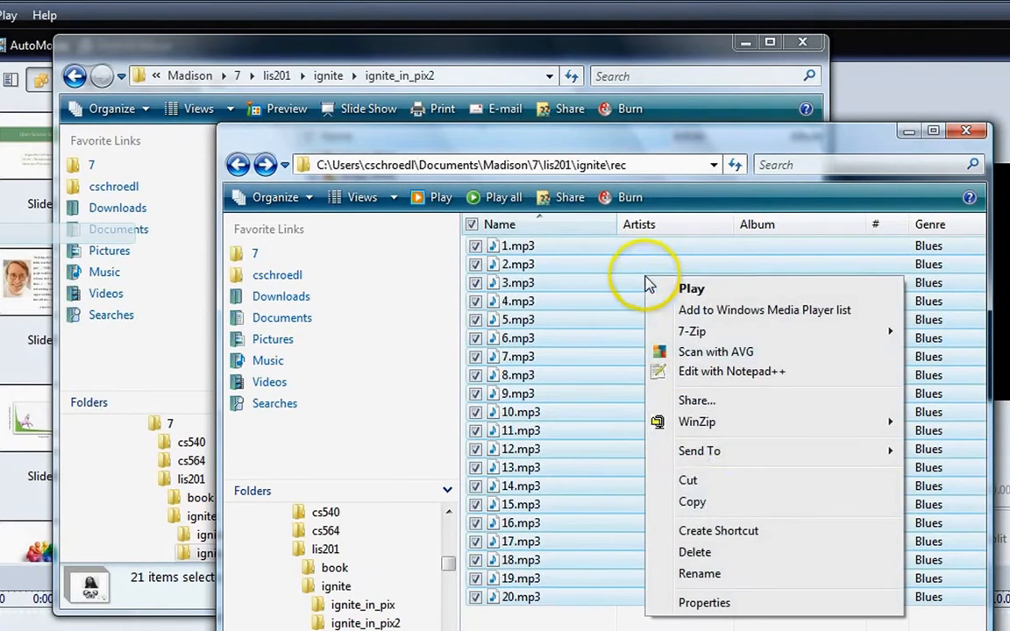
pyautogui.click(712, 507)
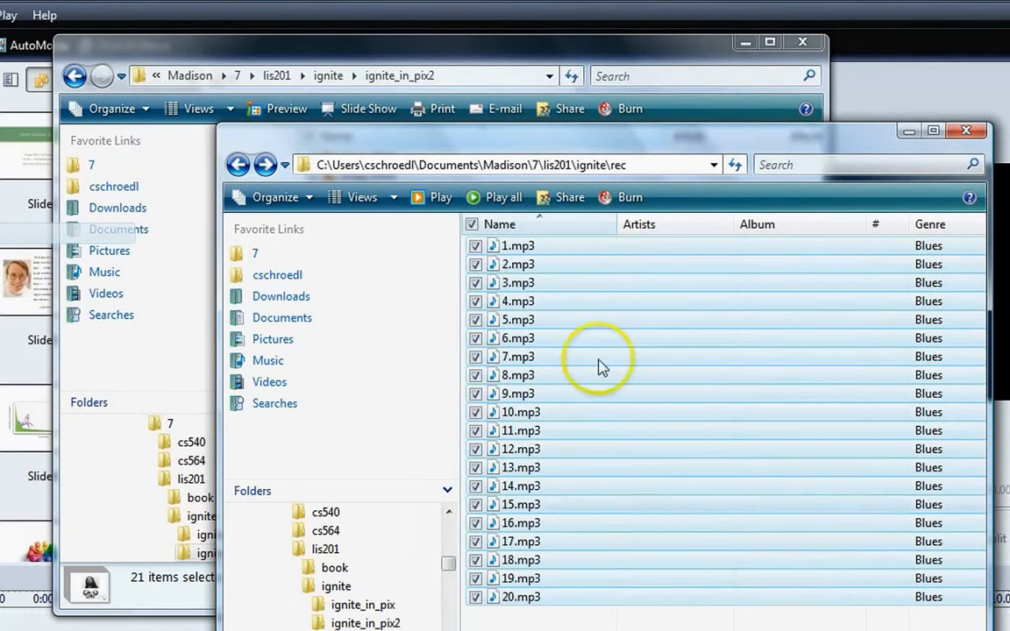
pyautogui.hotkey('alt', 'Tab')
pyautogui.rightClick(515, 218)
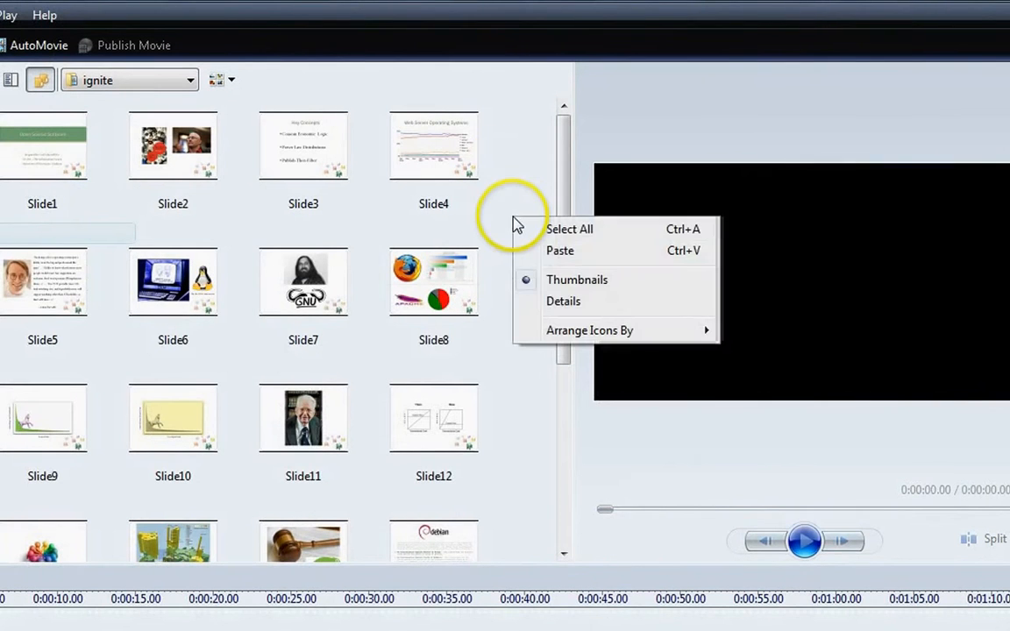
pyautogui.click(543, 253)
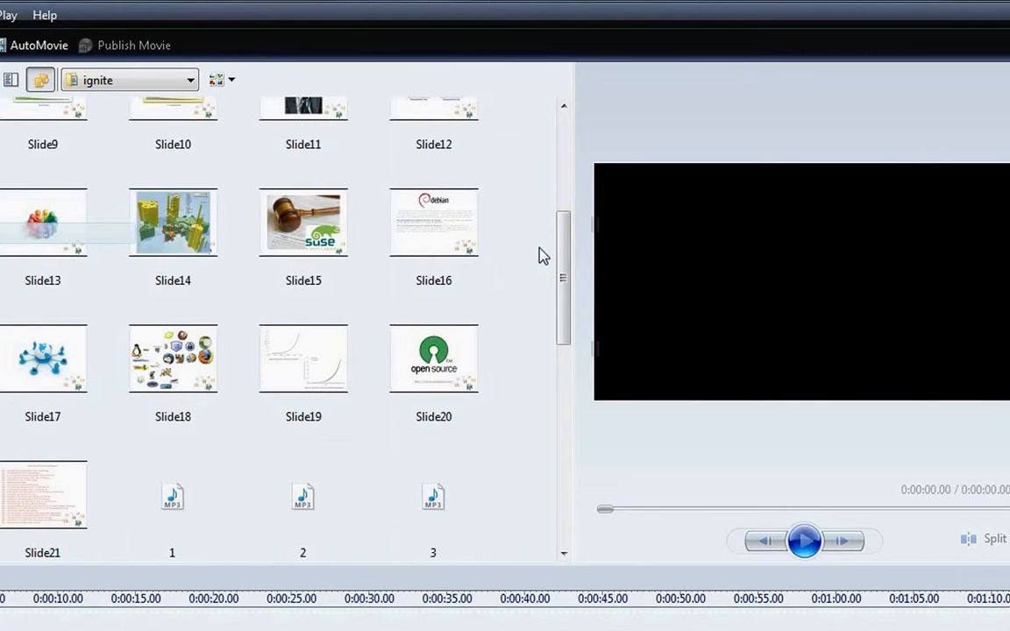
# Save the project as osm.MSWMM in the vid folder.
pyautogui.click(0, 14)
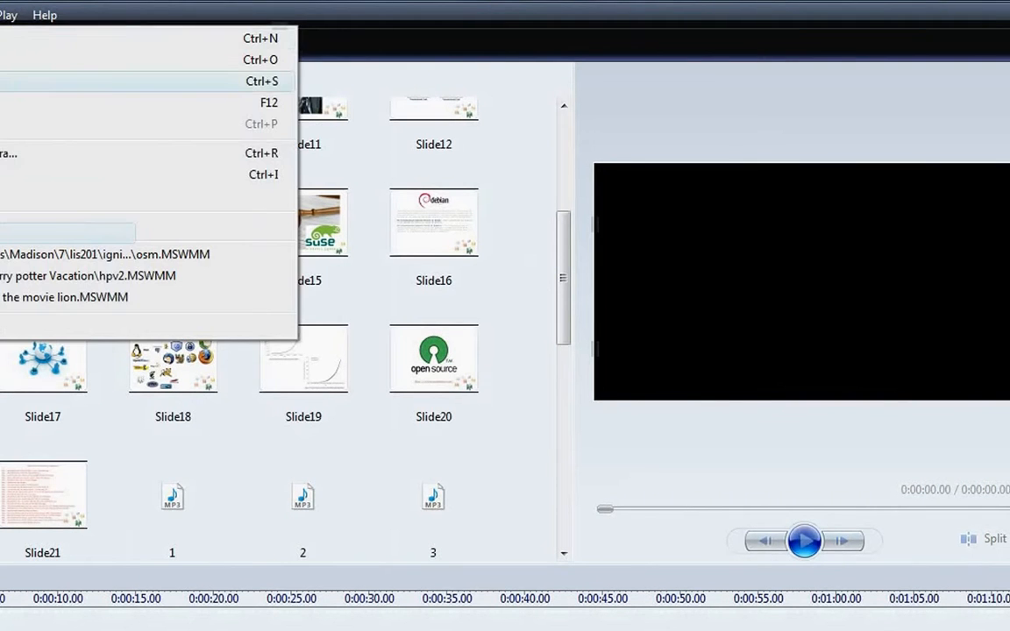
pyautogui.click(0, 82)
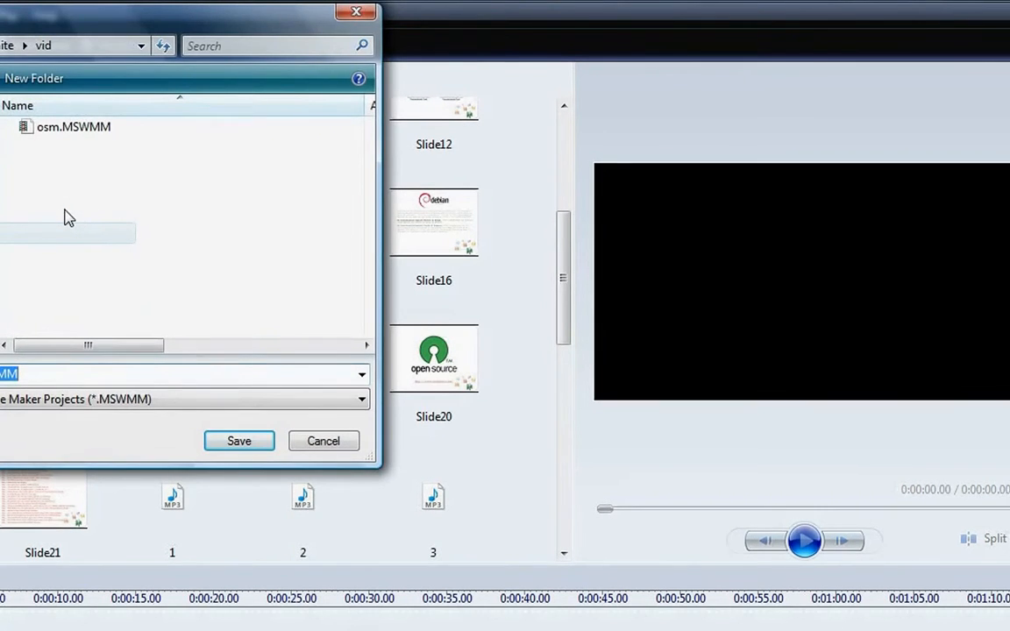
pyautogui.write('o')
pyautogui.press('Return')
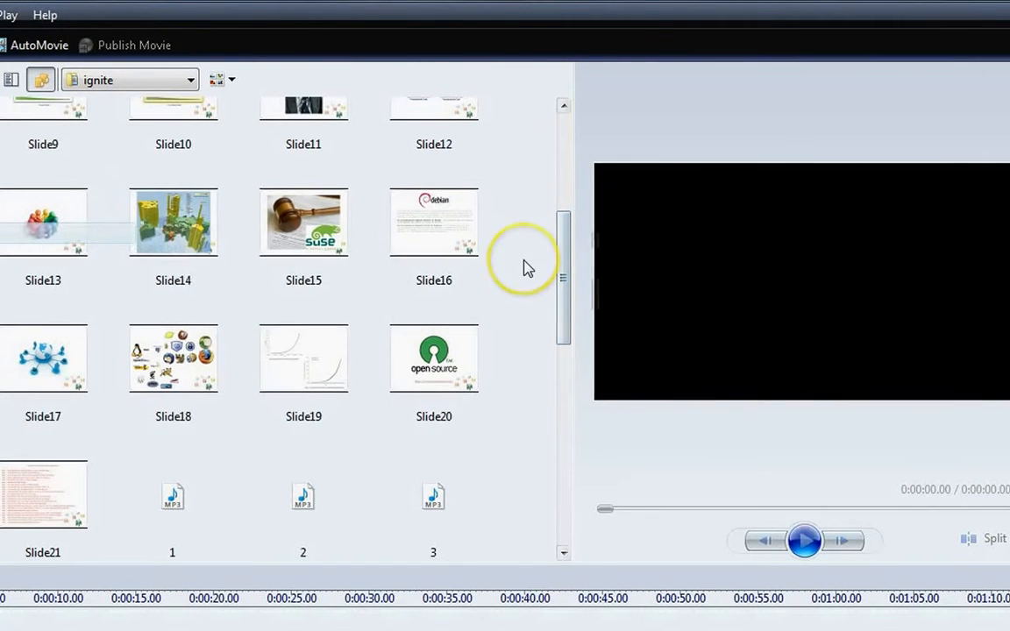
# Select all slides and recordings in the ignite collection and add them to the timeline.
pyautogui.hotkey('ctrl', 'a')
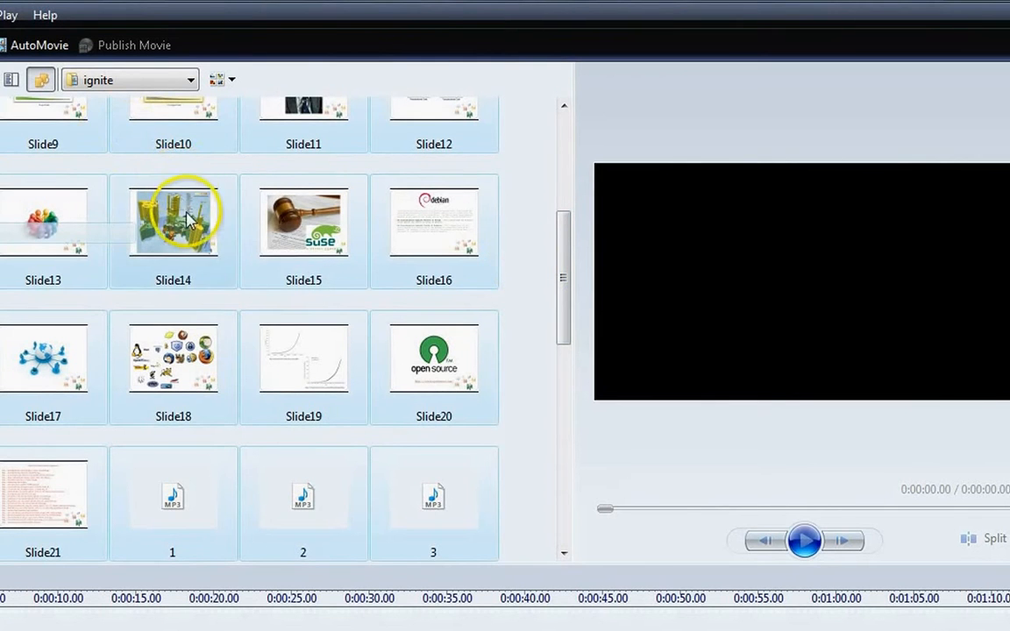
pyautogui.click(529, 205)
pyautogui.rightClick(529, 211)
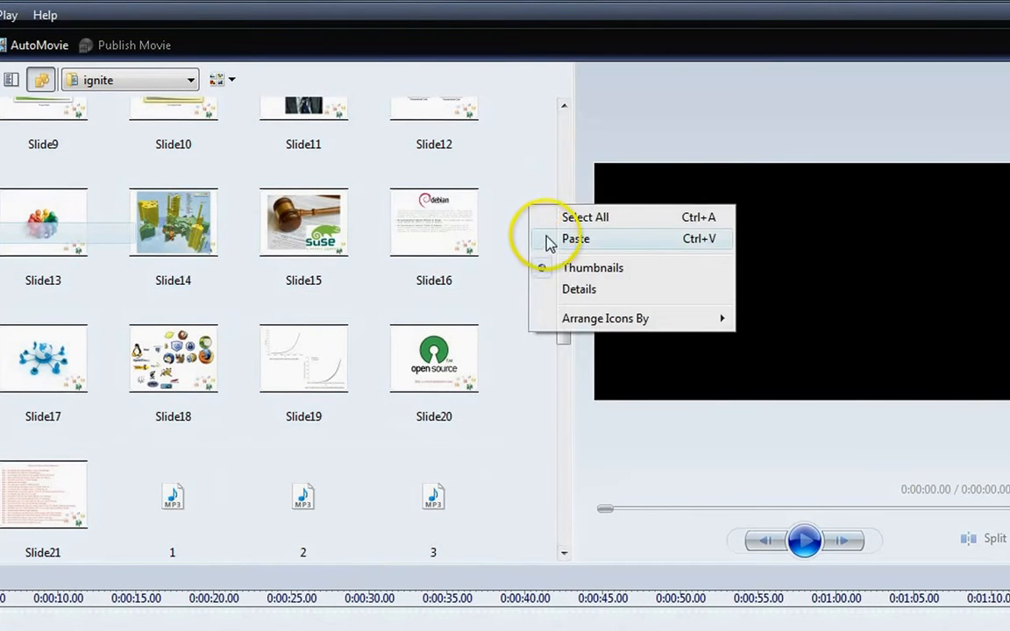
pyautogui.click(575, 218)
pyautogui.rightClick(518, 210)
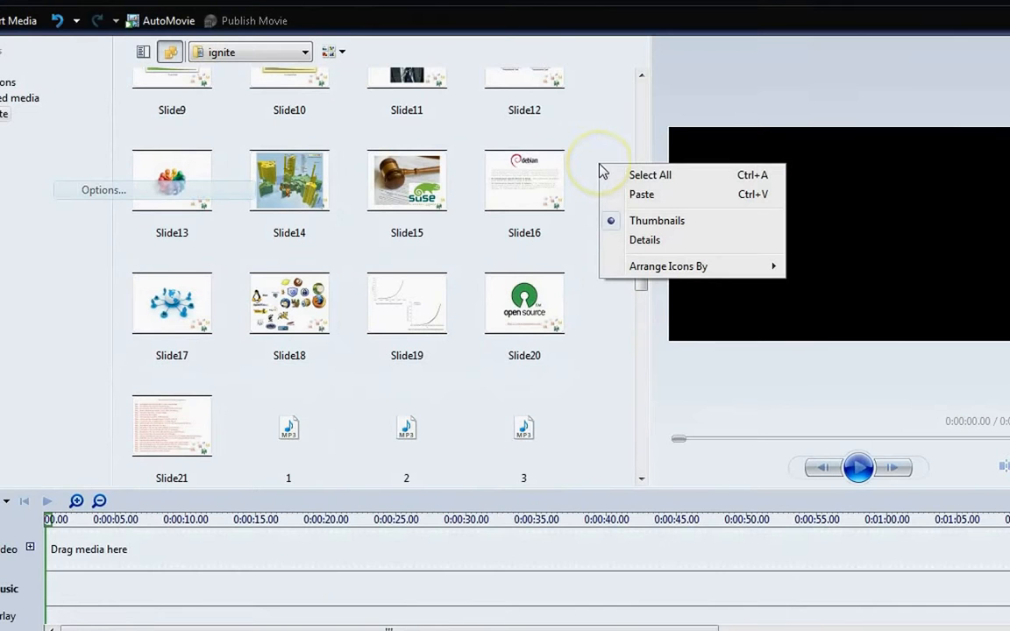
pyautogui.click(610, 175)
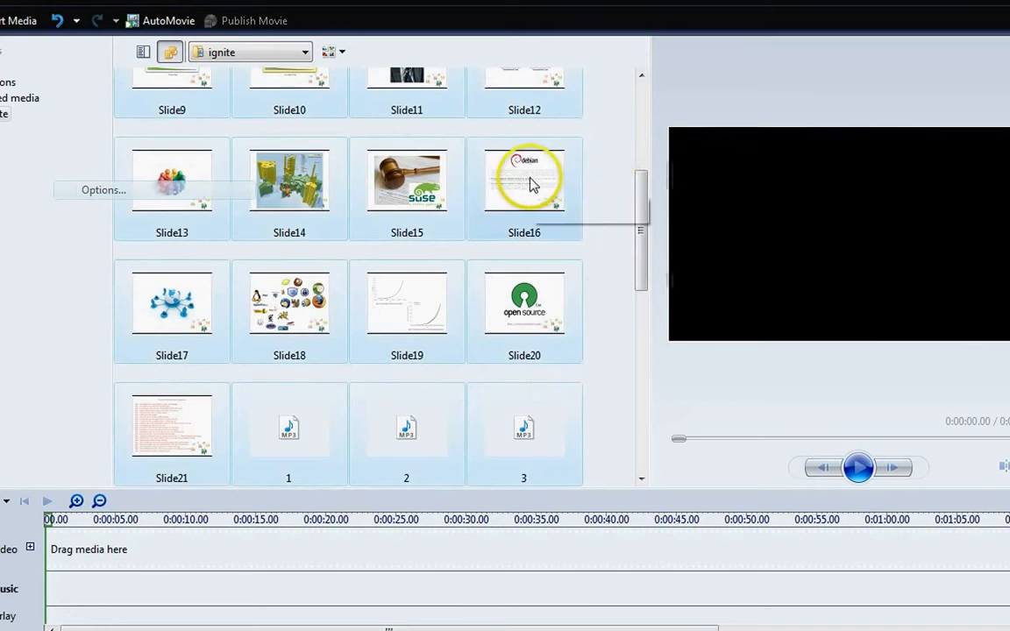
pyautogui.rightClick(531, 181)
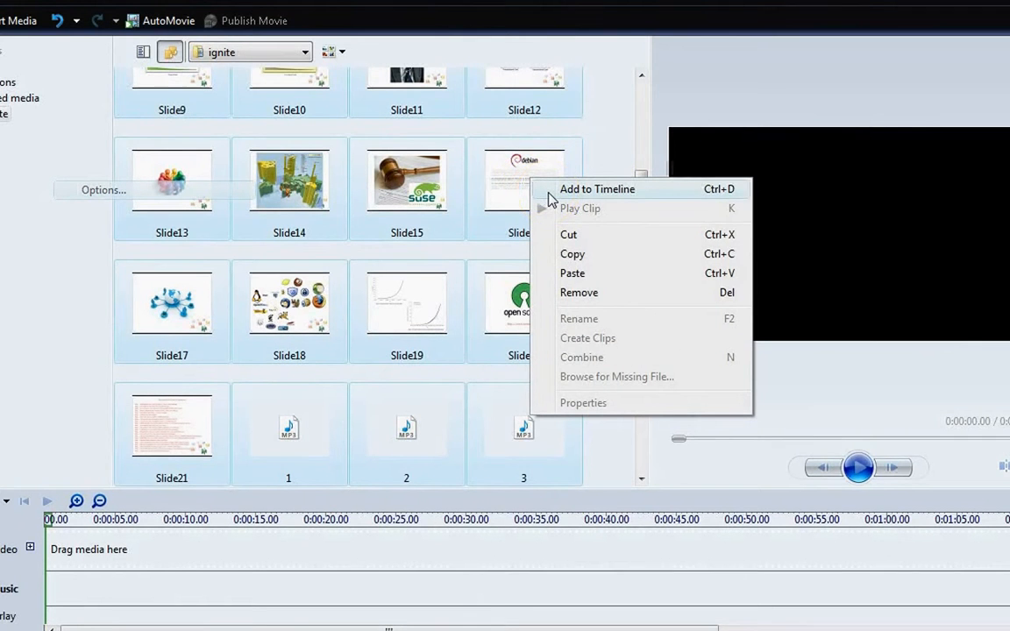
pyautogui.click(548, 191)
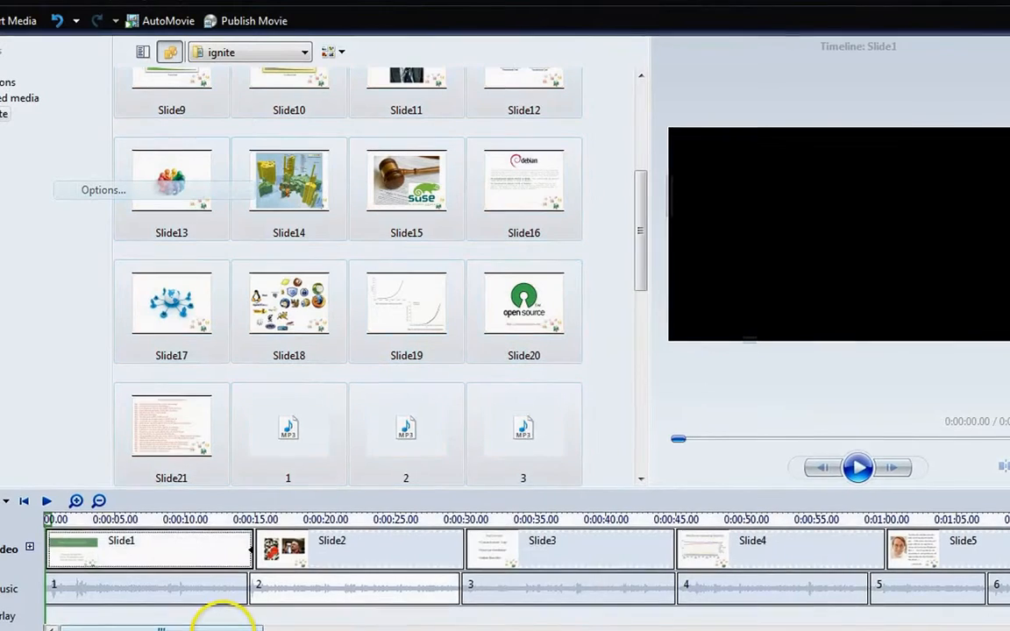
# Scroll through the timeline to check how the slides line up with their audio clips.
pyautogui.moveTo(214, 624); pyautogui.dragTo(820, 622)
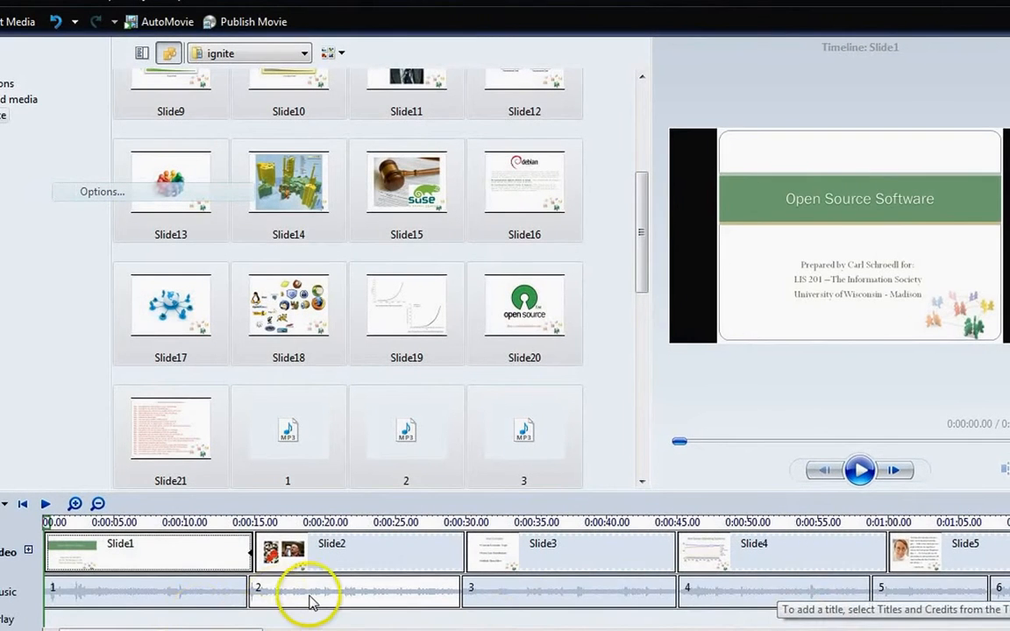
pyautogui.click(315, 602)
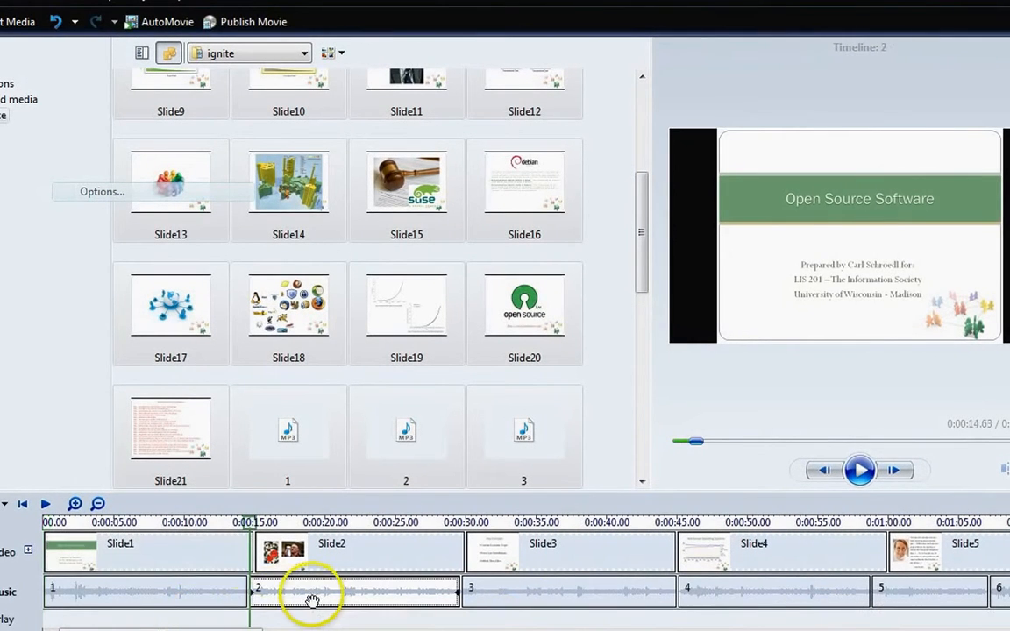
pyautogui.moveTo(223, 627); pyautogui.dragTo(852, 628)
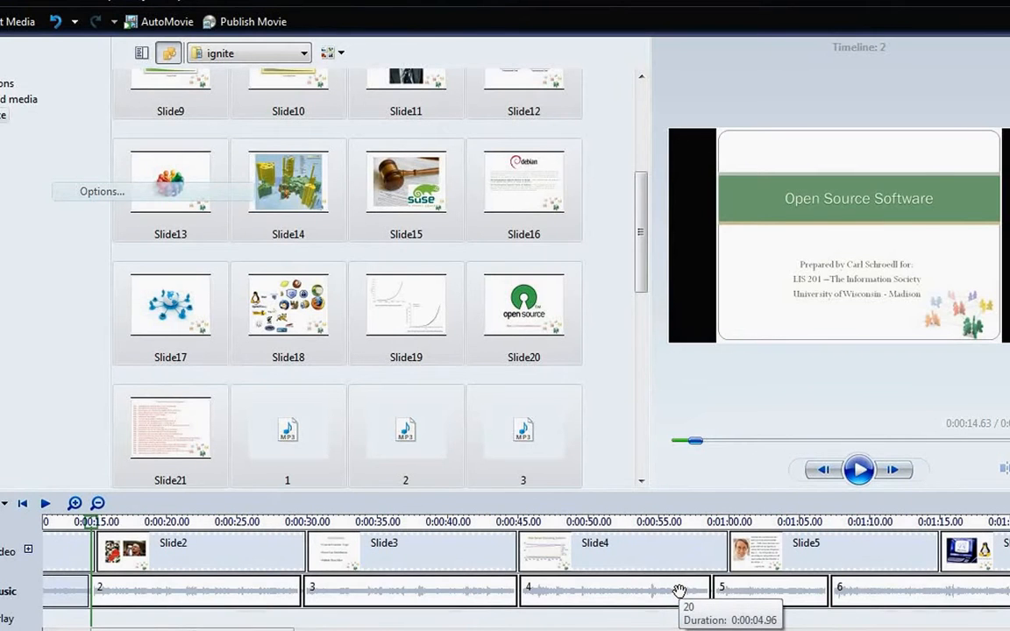
pyautogui.click(261, 627)
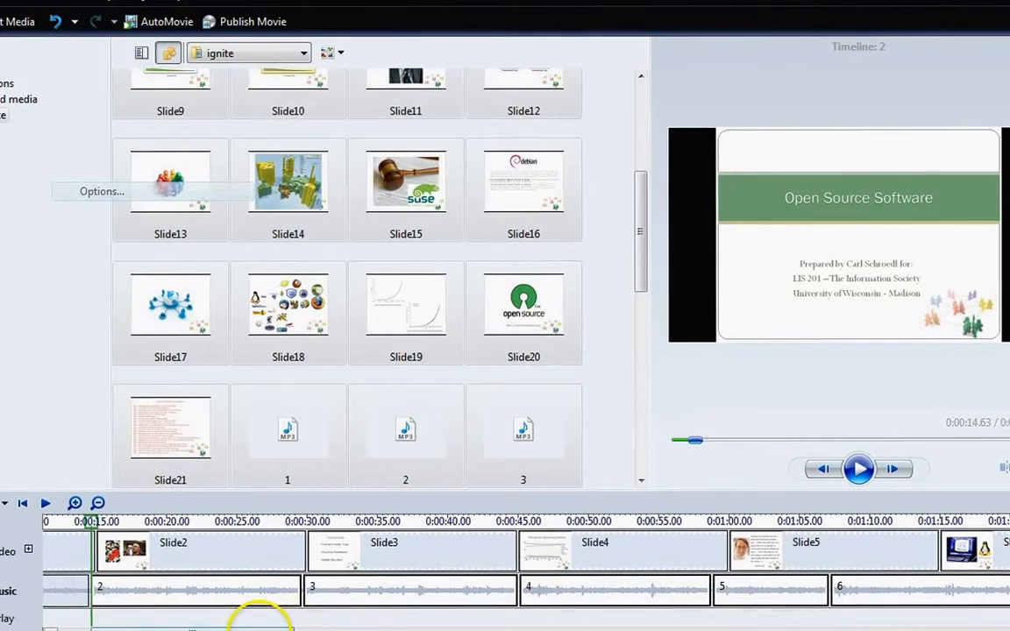
pyautogui.moveTo(827, 618); pyautogui.dragTo(929, 625)
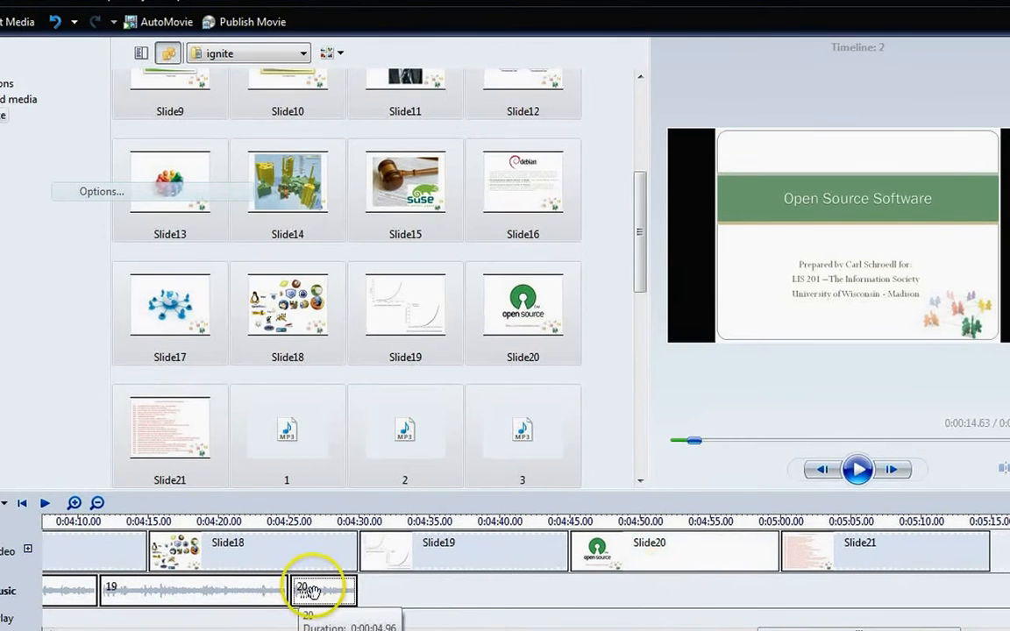
# Shift audio clip 20 along the music track to start under Slide20 and review the timeline's slide and audio alignment.
pyautogui.moveTo(311, 593); pyautogui.dragTo(522, 605)
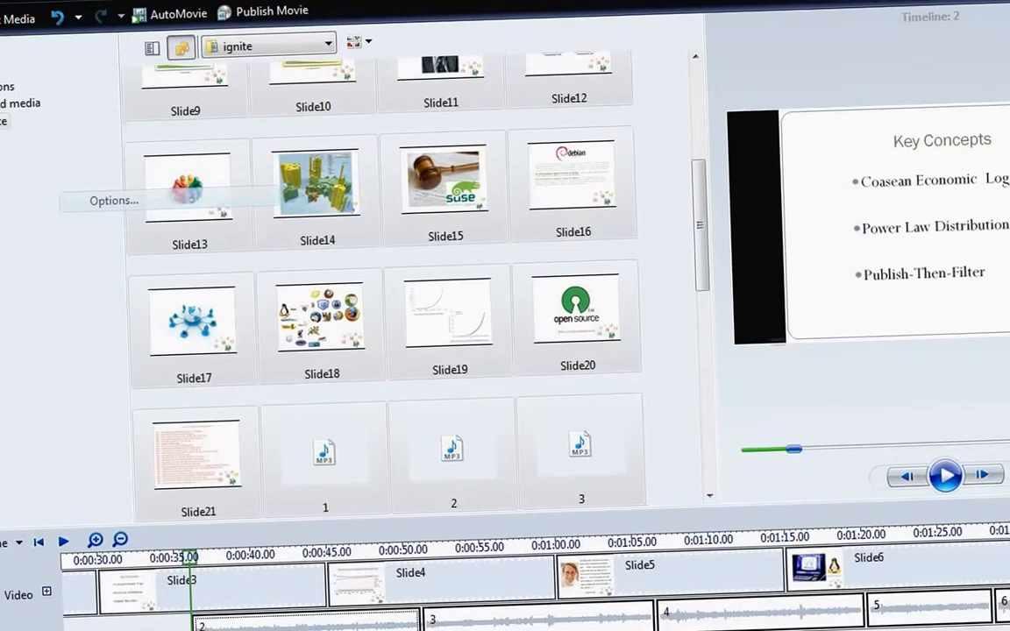
pyautogui.moveTo(386, 630); pyautogui.dragTo(900, 629)
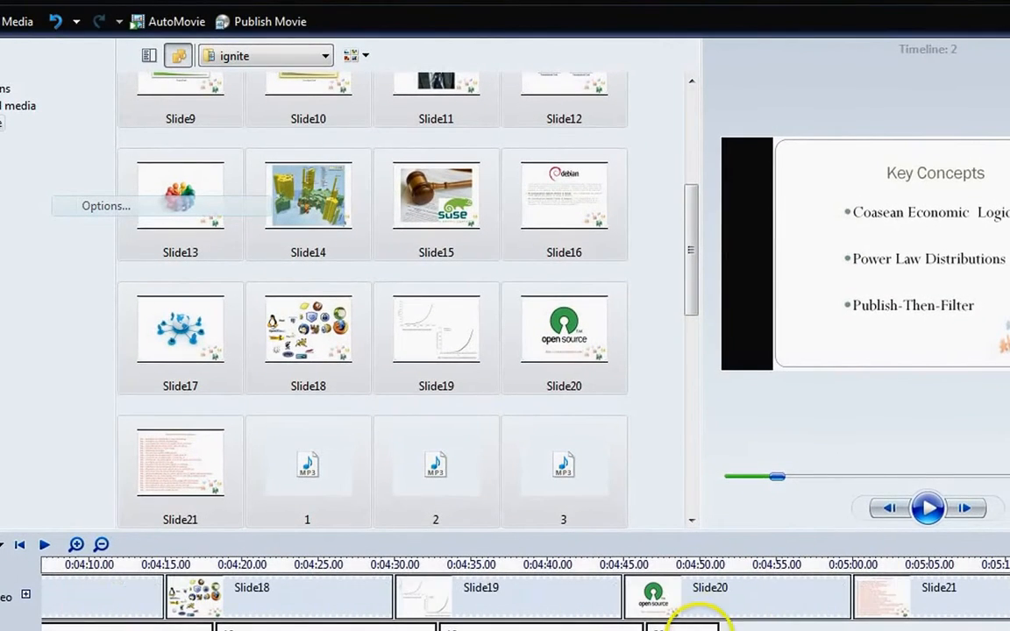
pyautogui.click(688, 614)
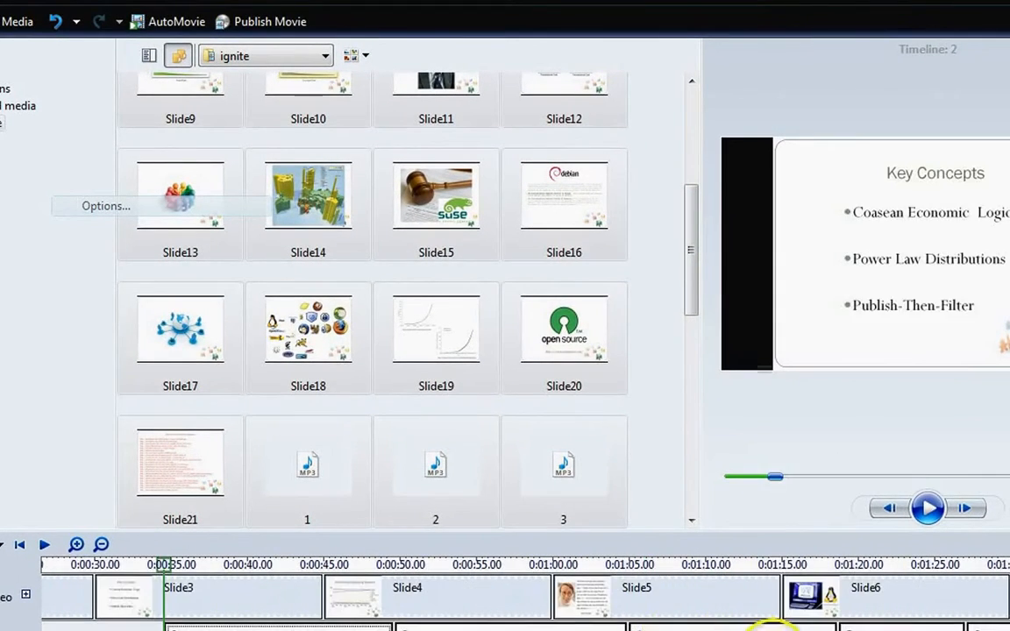
pyautogui.moveTo(386, 629); pyautogui.dragTo(889, 630)
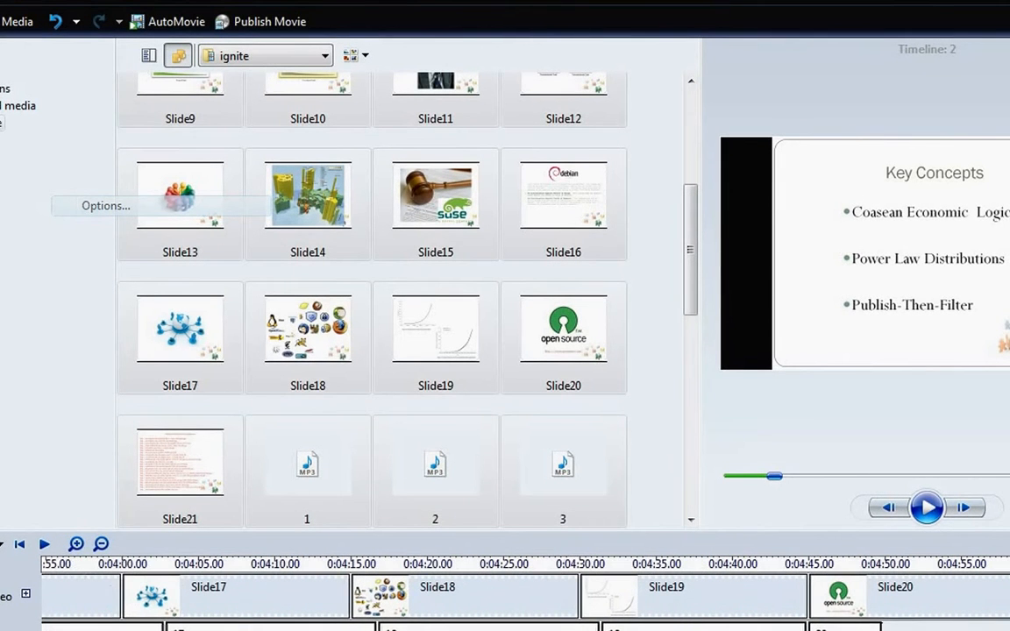
pyautogui.click(866, 619)
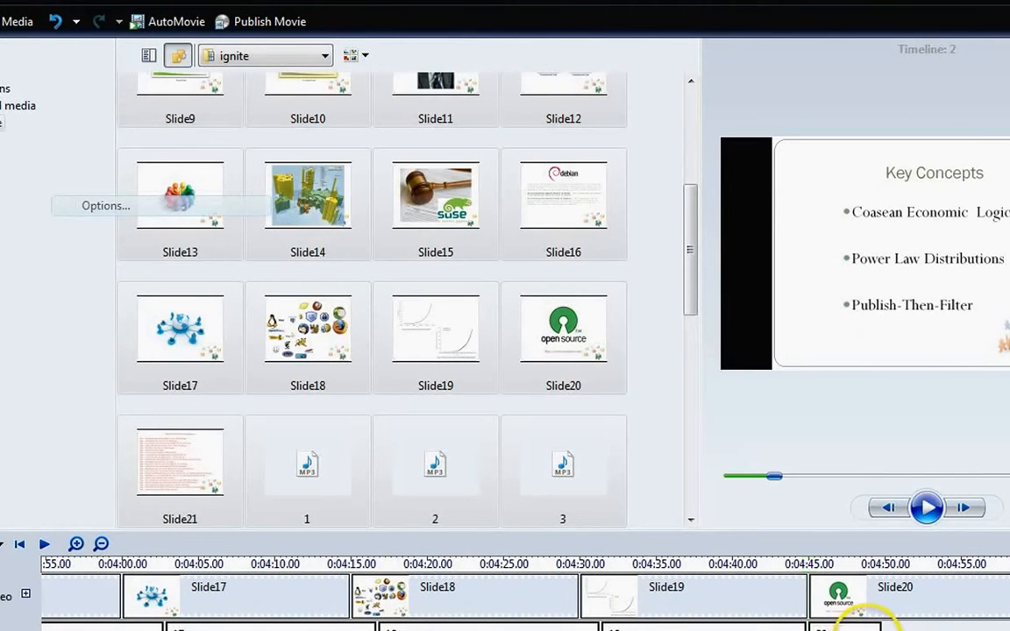
pyautogui.moveTo(889, 630); pyautogui.dragTo(122, 630)
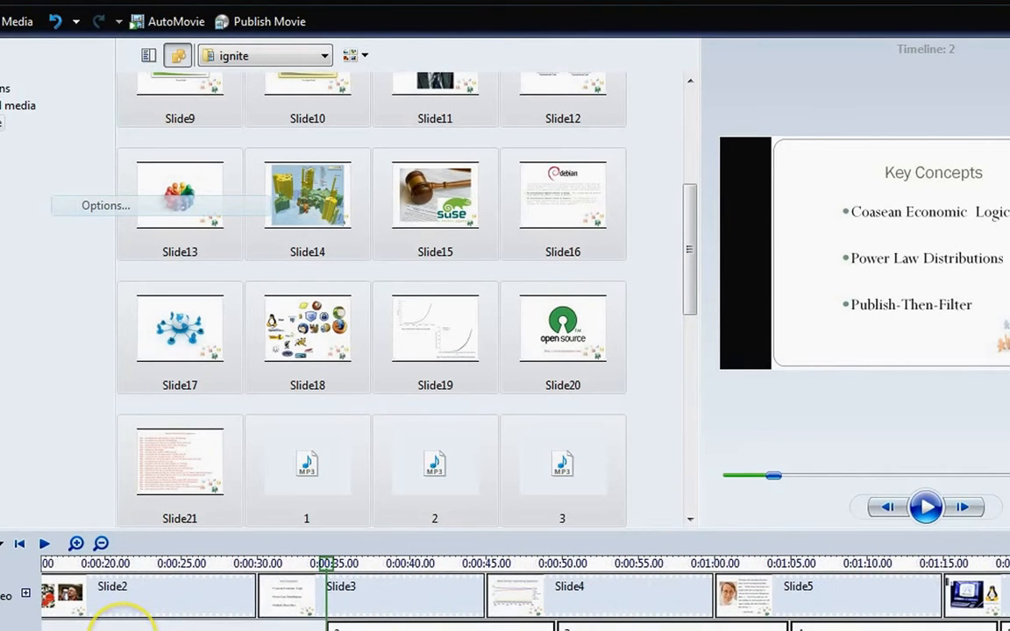
pyautogui.click(123, 629)
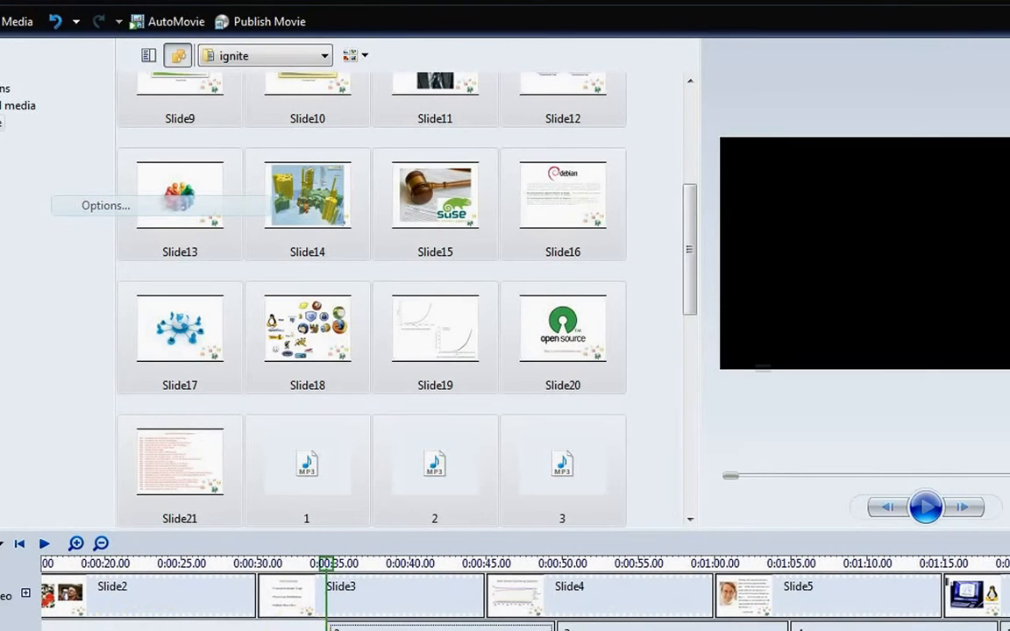
pyautogui.moveTo(122, 630); pyautogui.dragTo(67, 630)
pyautogui.click(612, 629)
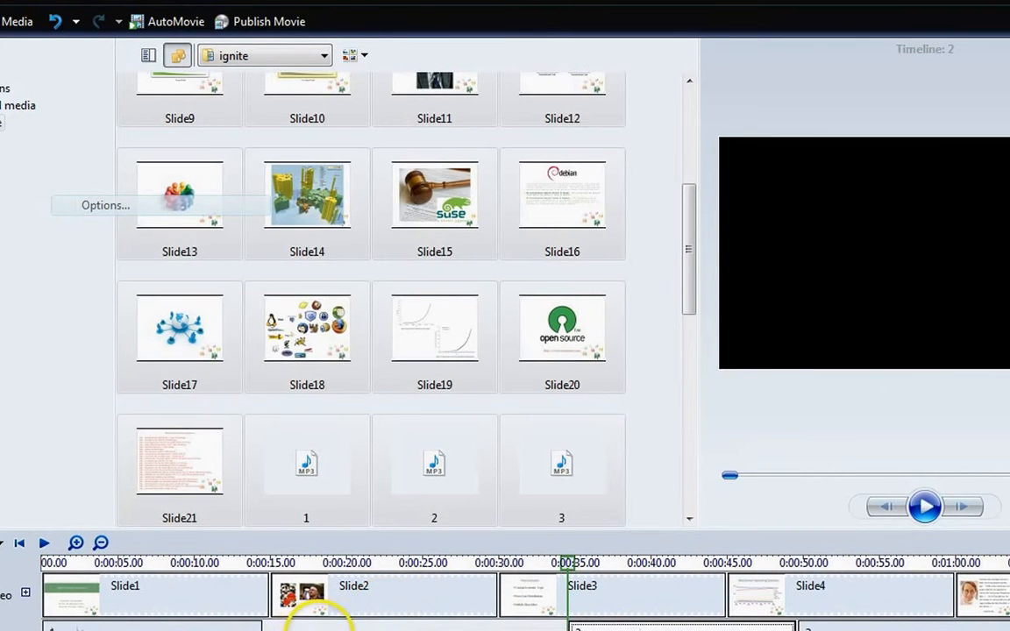
pyautogui.click(317, 624)
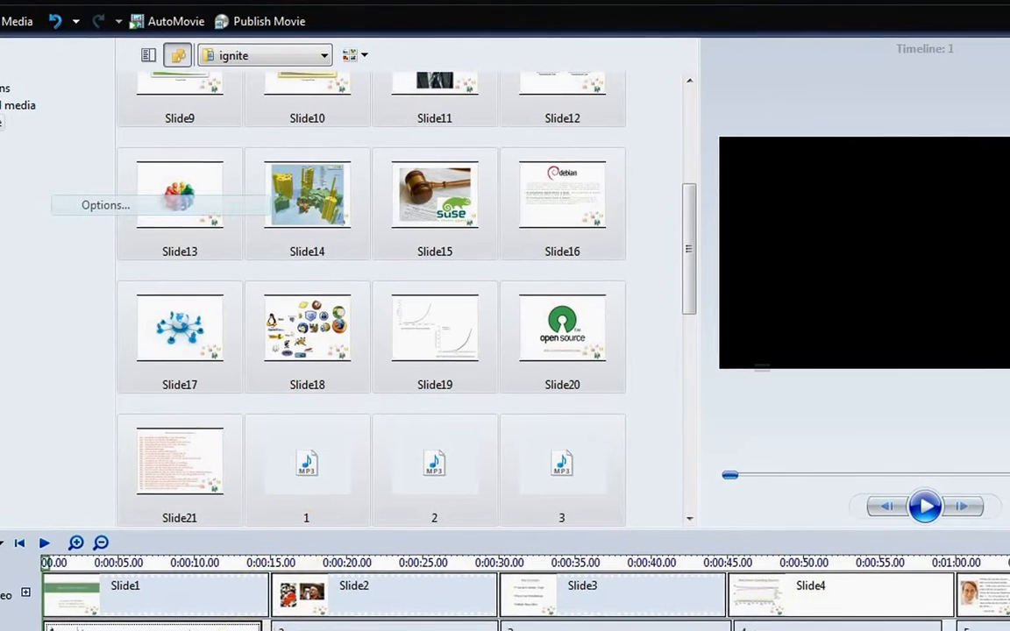
pyautogui.moveTo(298, 630); pyautogui.dragTo(1009, 630)
pyautogui.moveTo(895, 630); pyautogui.dragTo(879, 629)
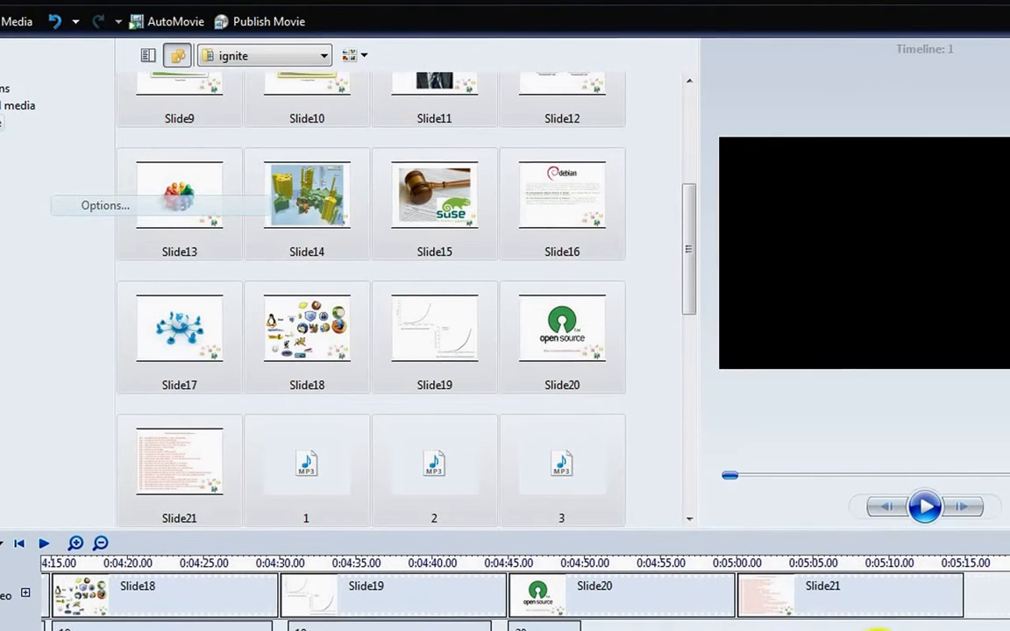
# Publish the movie to this computer in the vid folder using the Windows Media HD 720p (5.9 Mbps) setting.
pyautogui.click(2, 2)
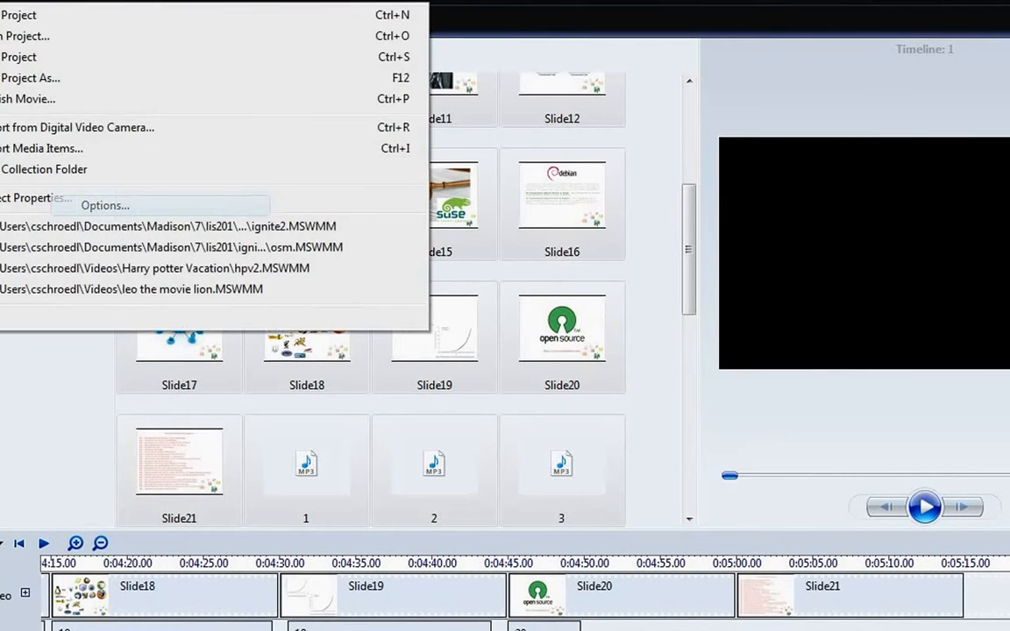
pyautogui.click(18, 99)
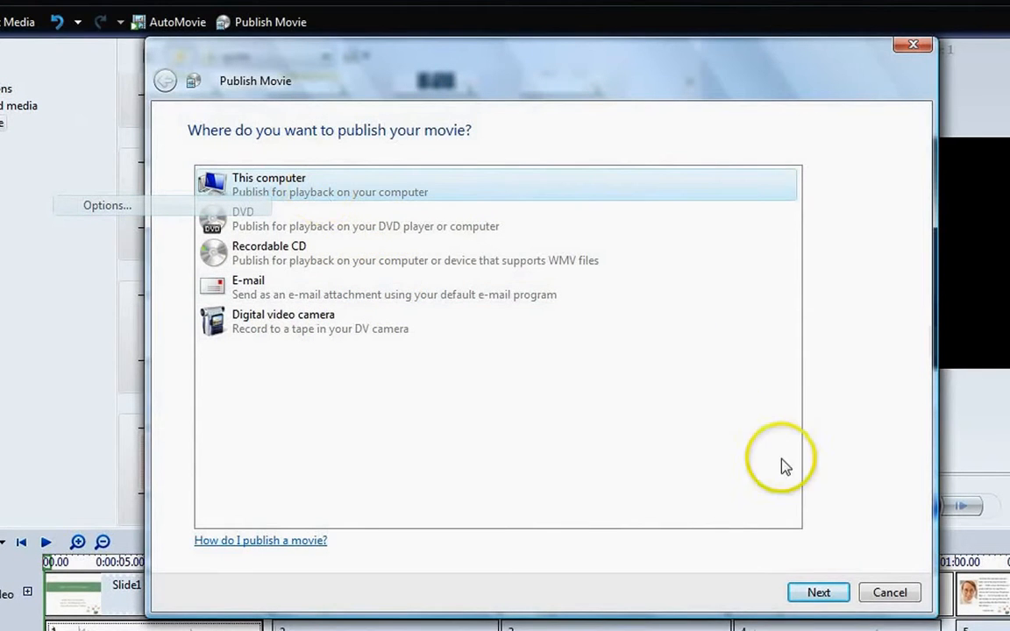
pyautogui.click(821, 591)
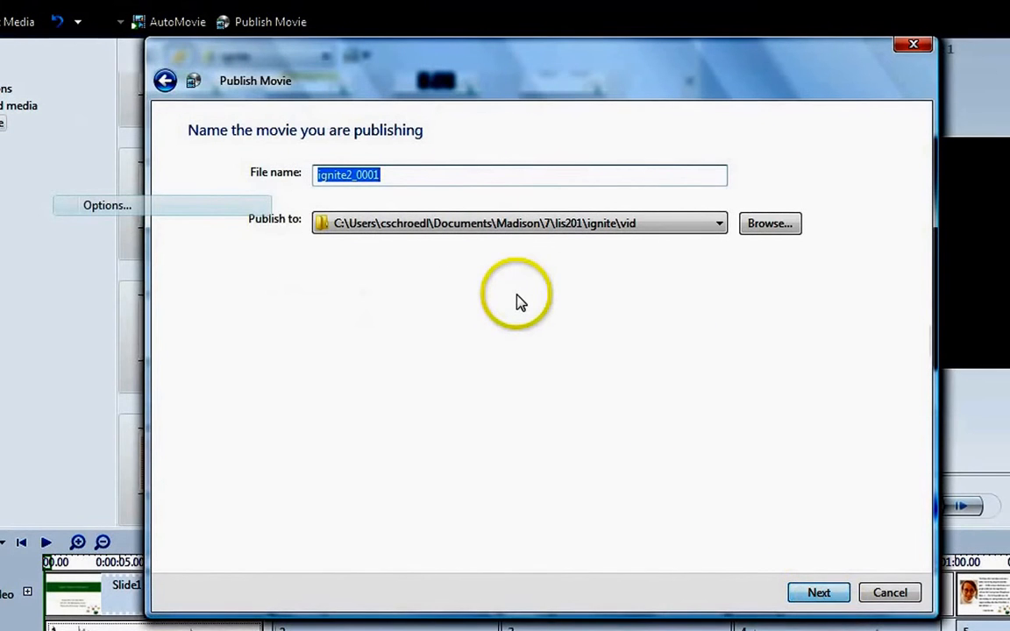
pyautogui.click(819, 592)
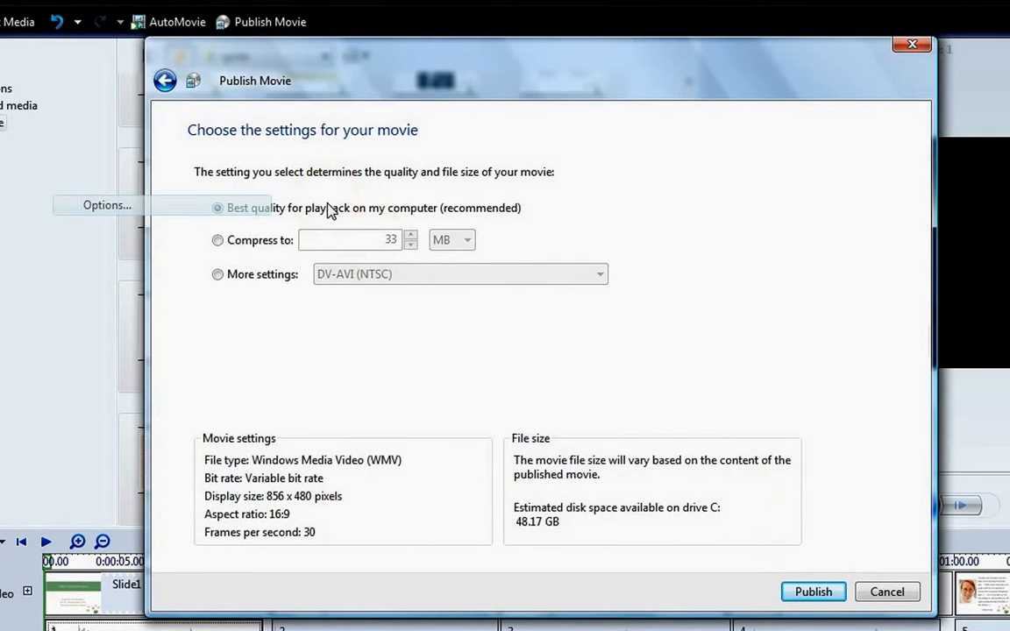
pyautogui.click(260, 279)
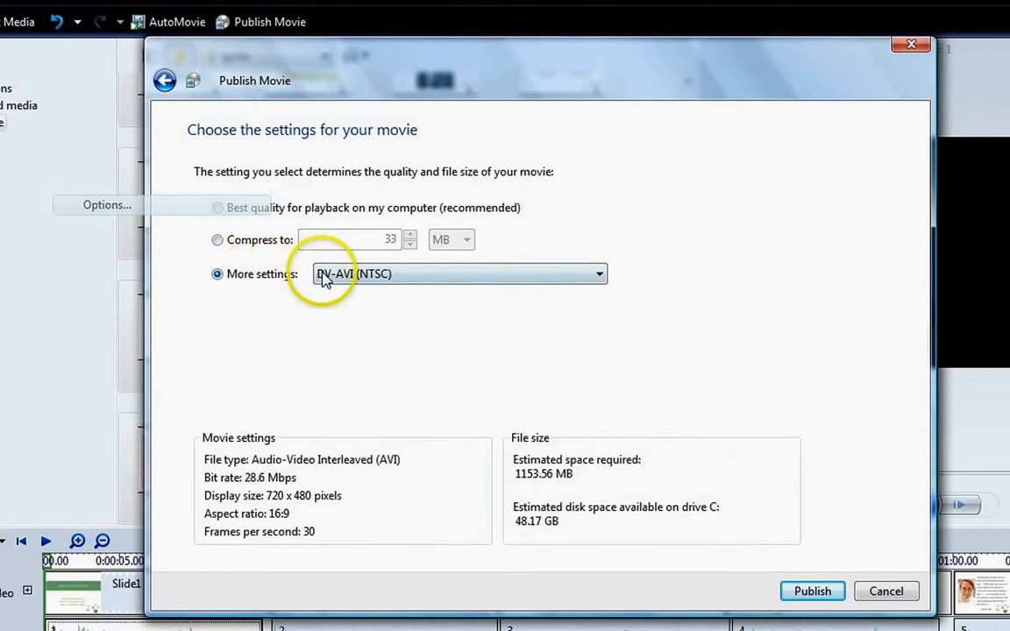
pyautogui.click(386, 276)
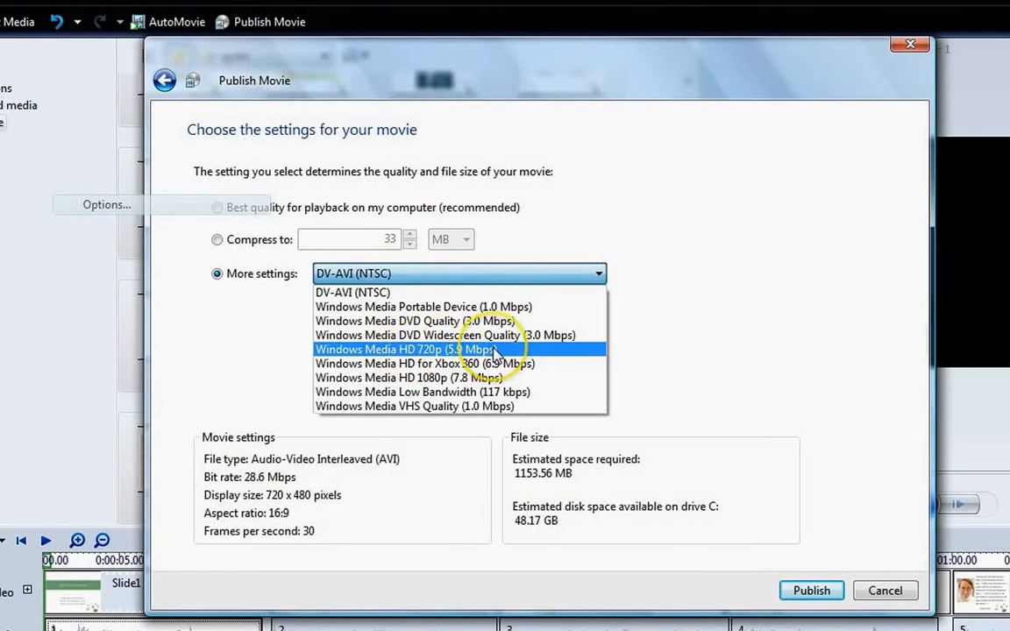
pyautogui.click(498, 354)
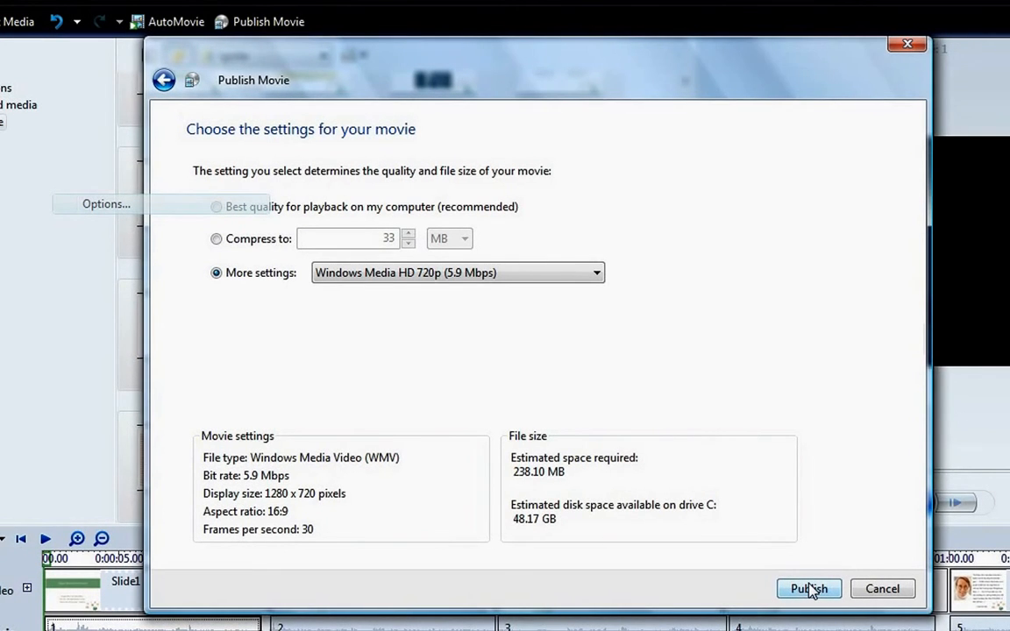
pyautogui.click(809, 589)
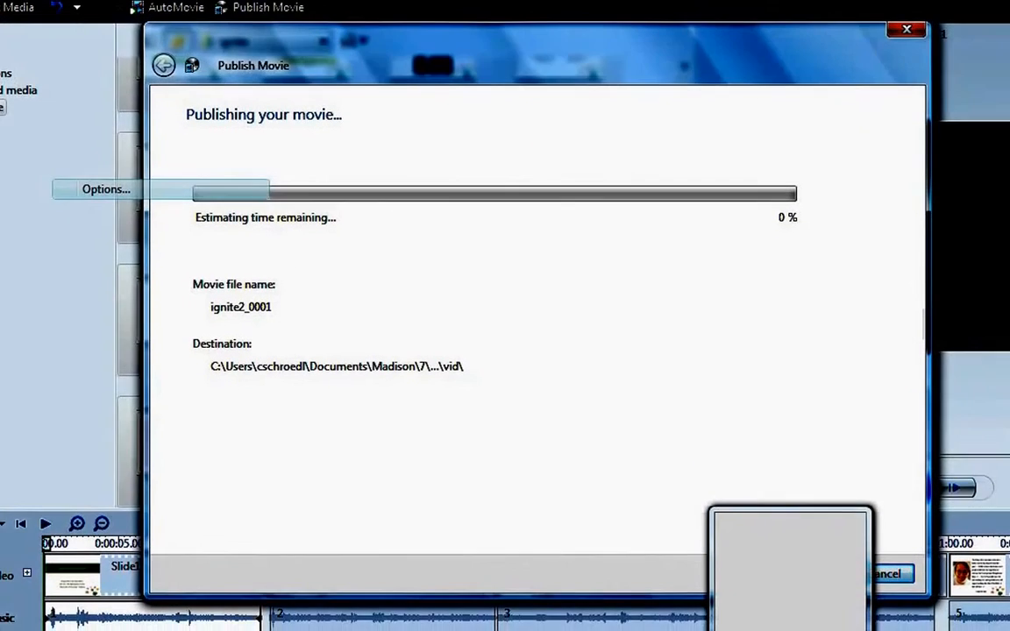
# Switch to the browser and start a YouTube upload of osm.wmv from the vid folder.
pyautogui.click(249, 450)
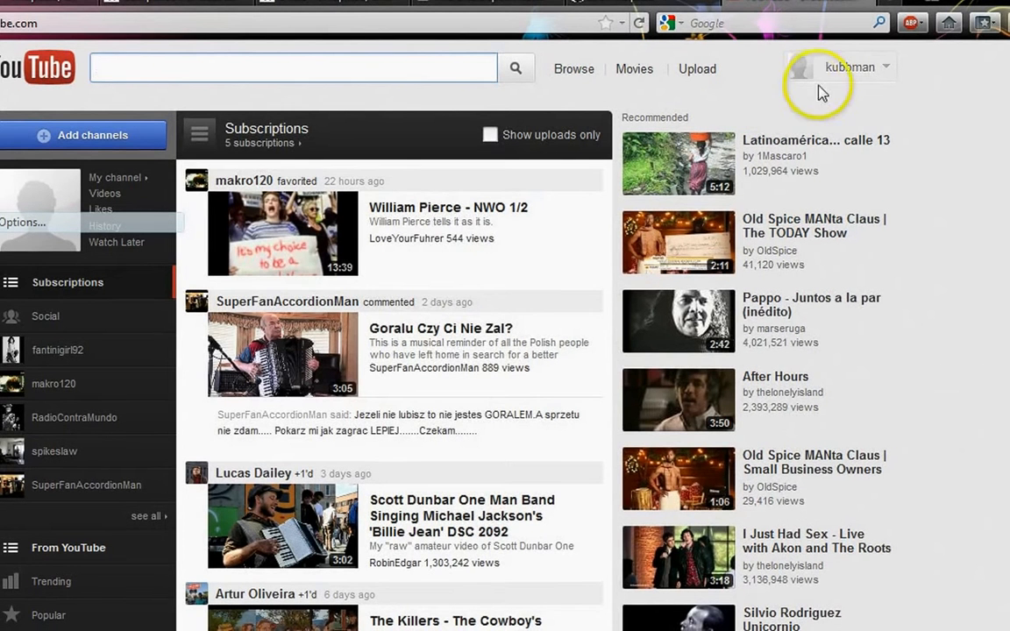
pyautogui.click(698, 71)
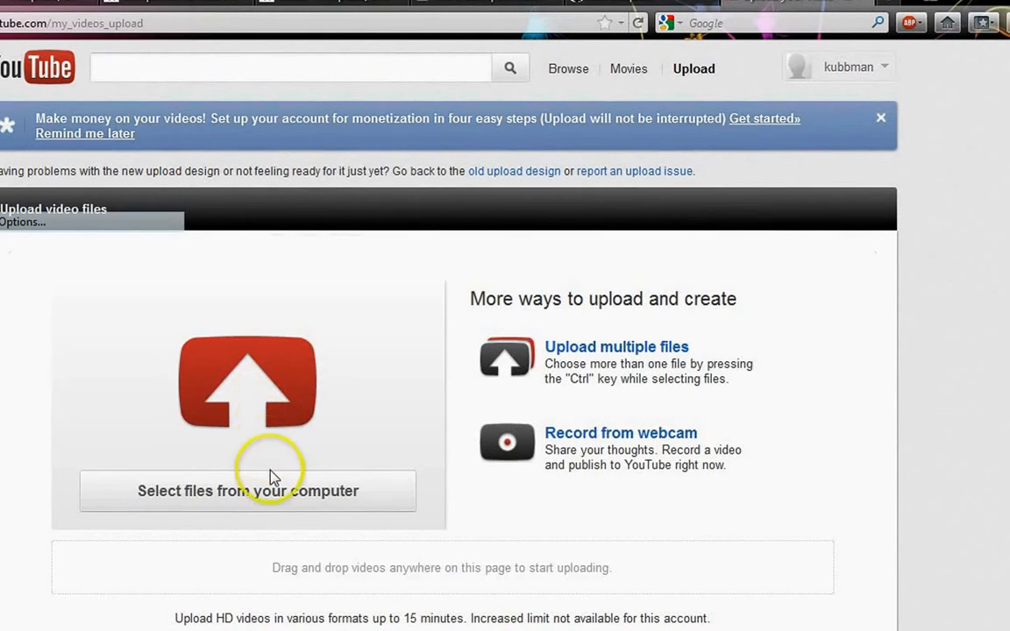
pyautogui.click(276, 494)
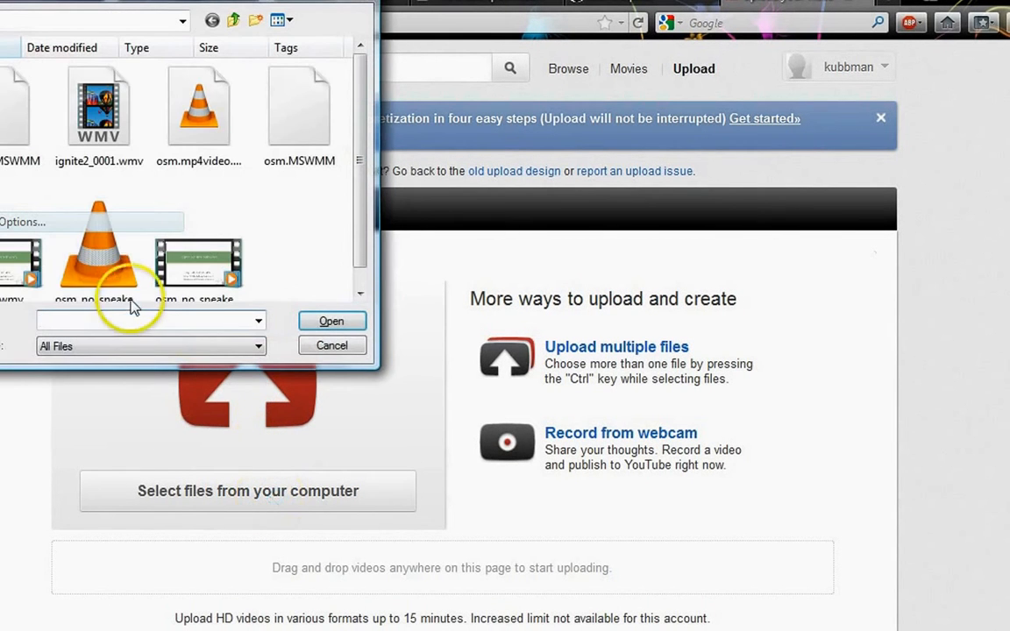
pyautogui.click(229, 256)
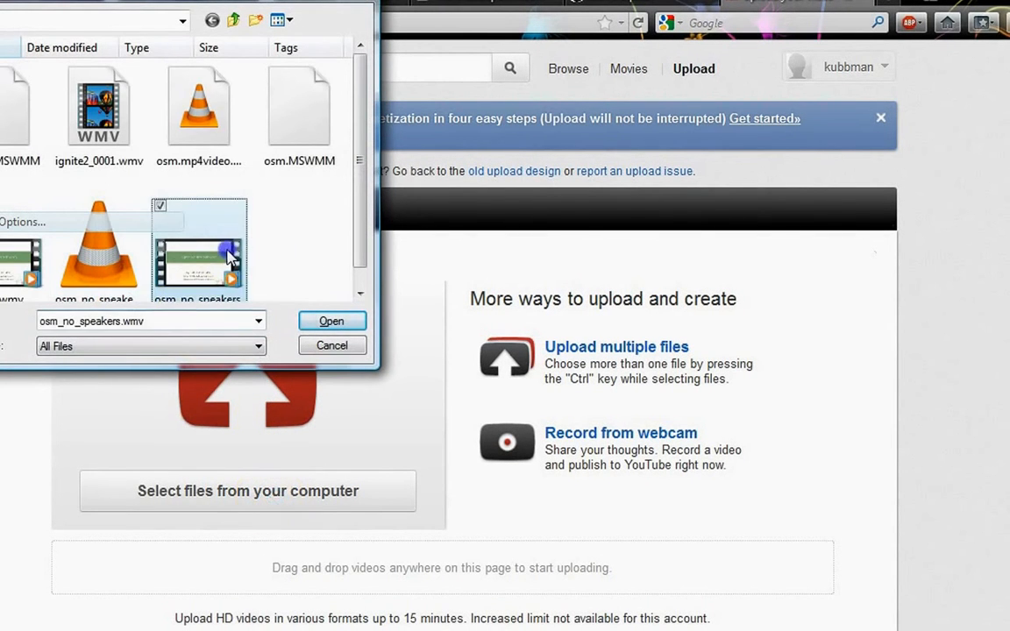
pyautogui.press('Left')
pyautogui.press('Left')
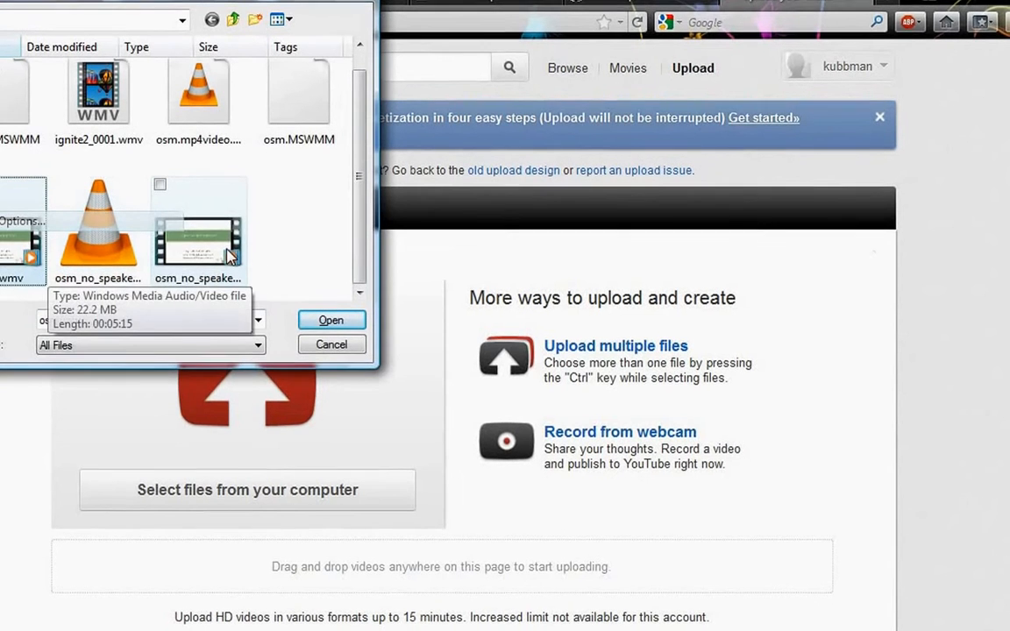
pyautogui.click(360, 309)
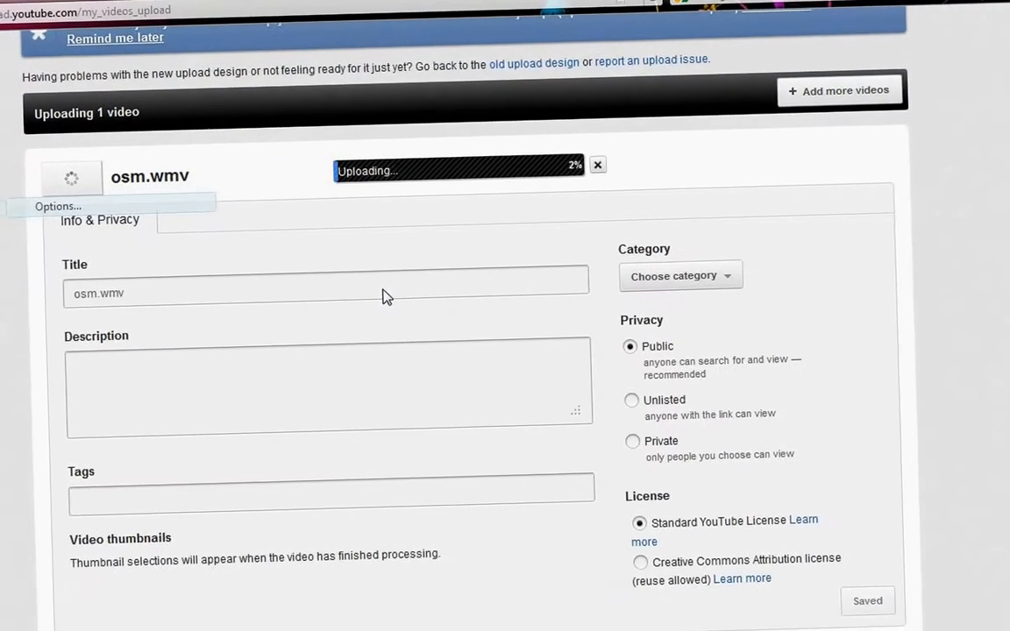
# Review the upload's title, description, tags, privacy and license fields while the video uploads.
pyautogui.click(481, 281)
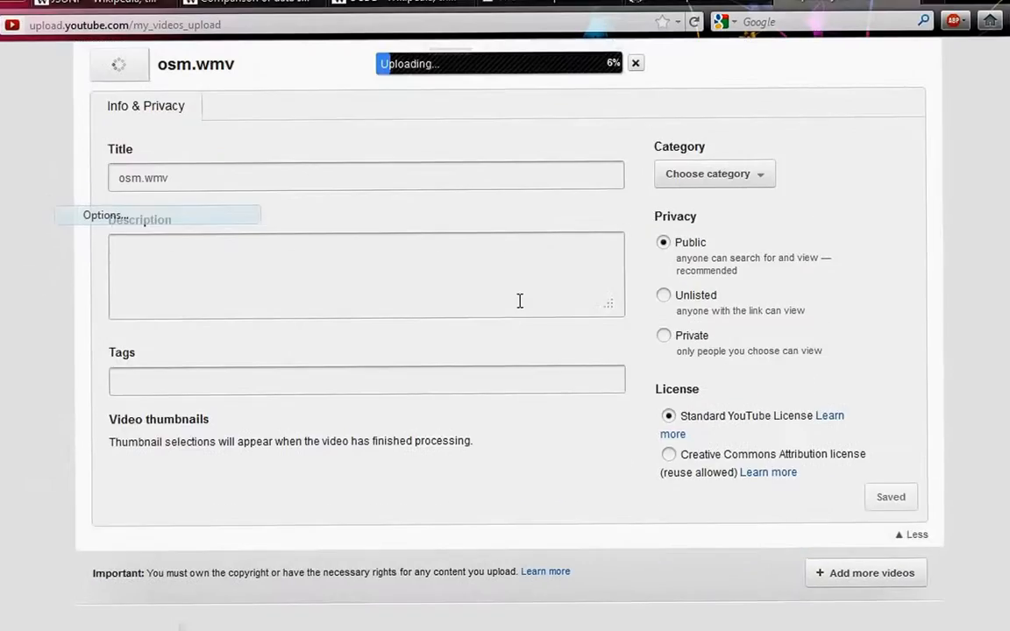
pyautogui.scroll(-3, 517, 377)
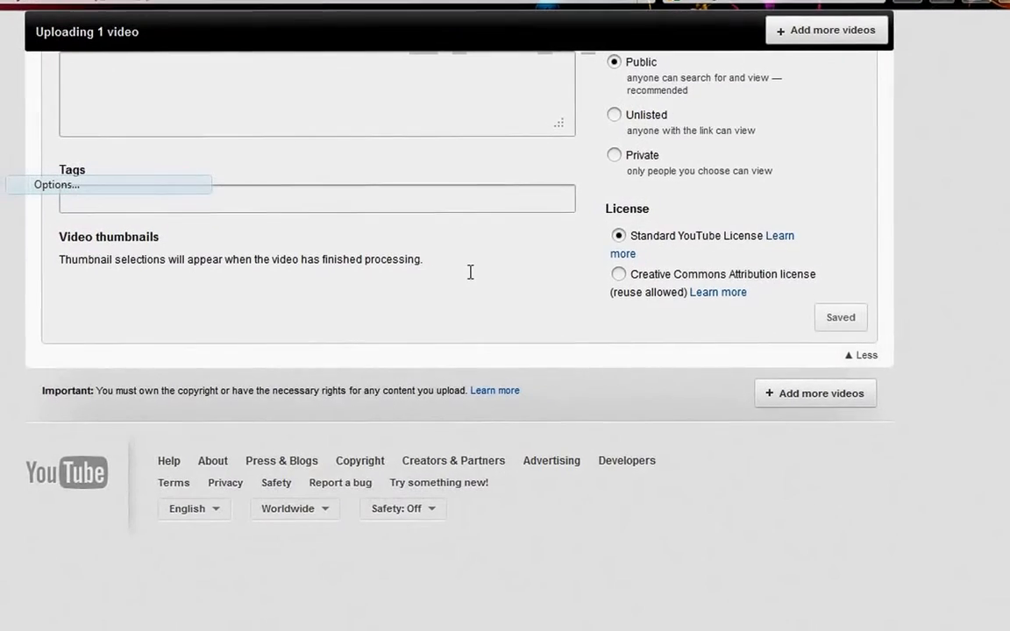
pyautogui.scroll(2, 472, 272)
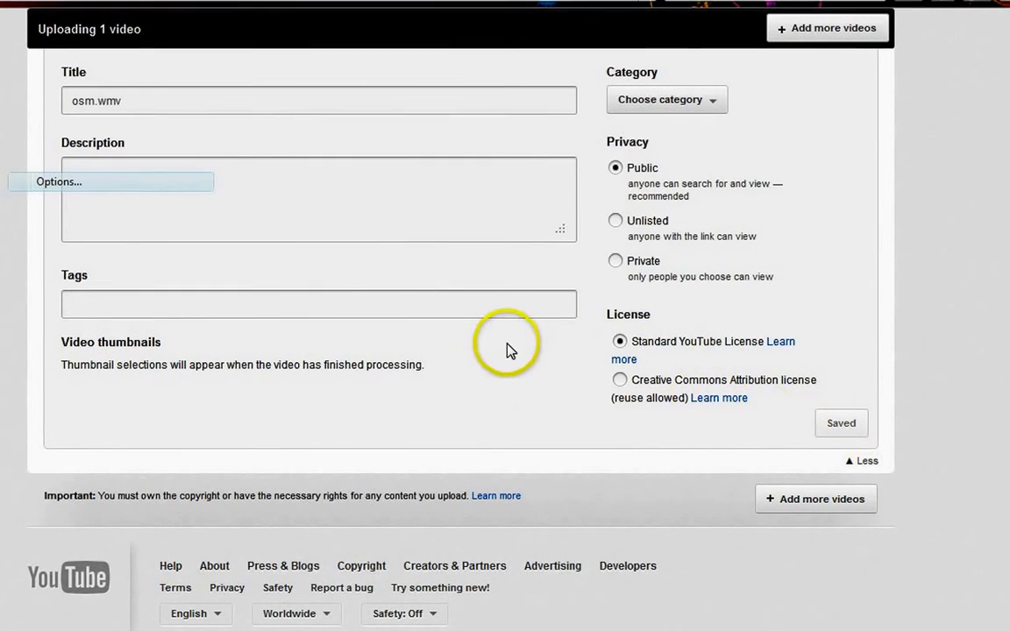
pyautogui.scroll(3, 529, 377)
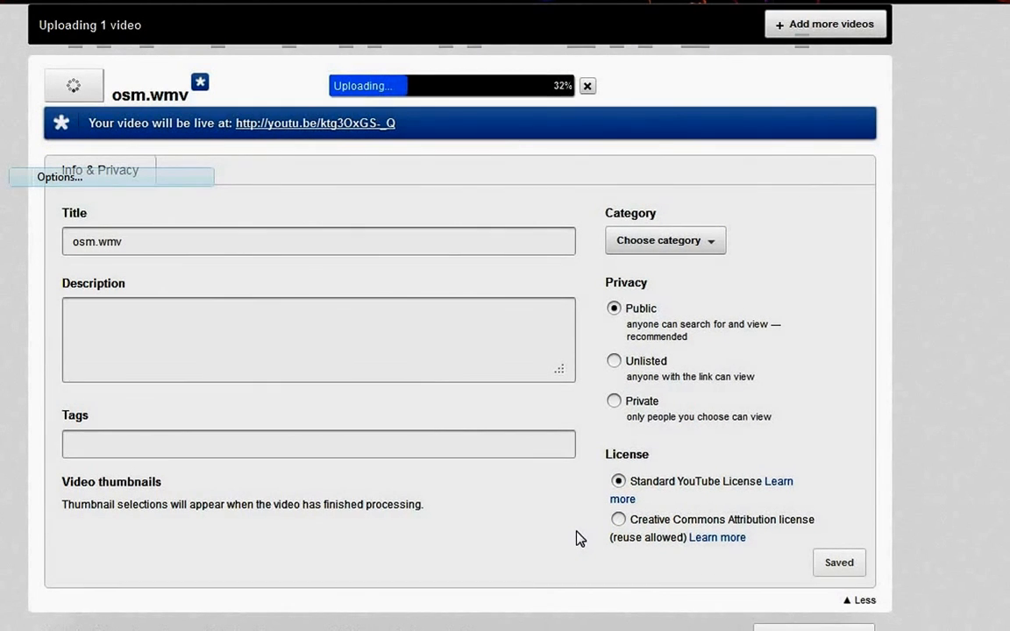
pyautogui.click(710, 630)
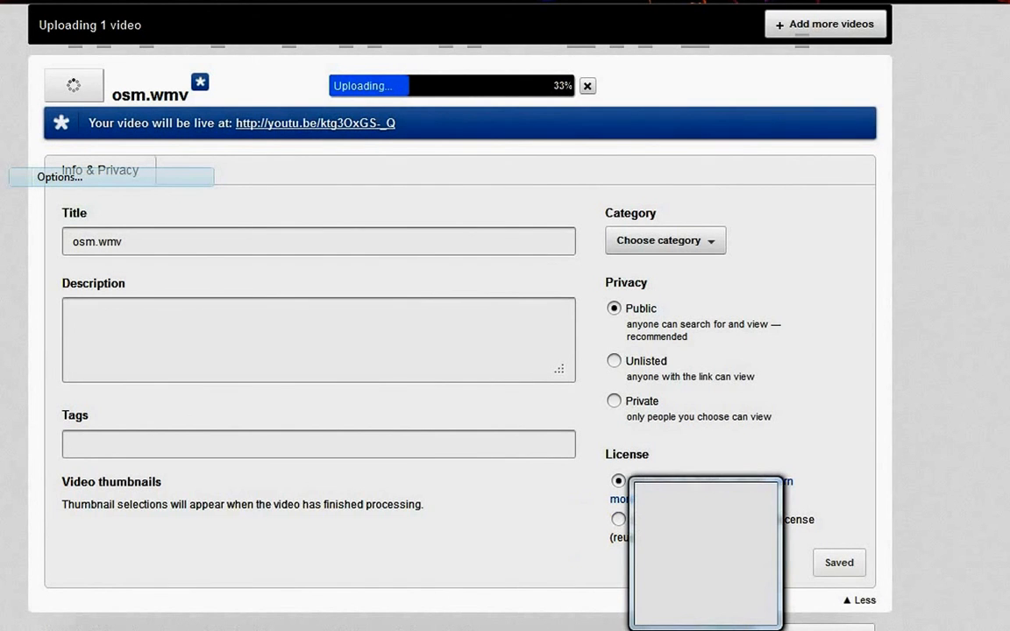